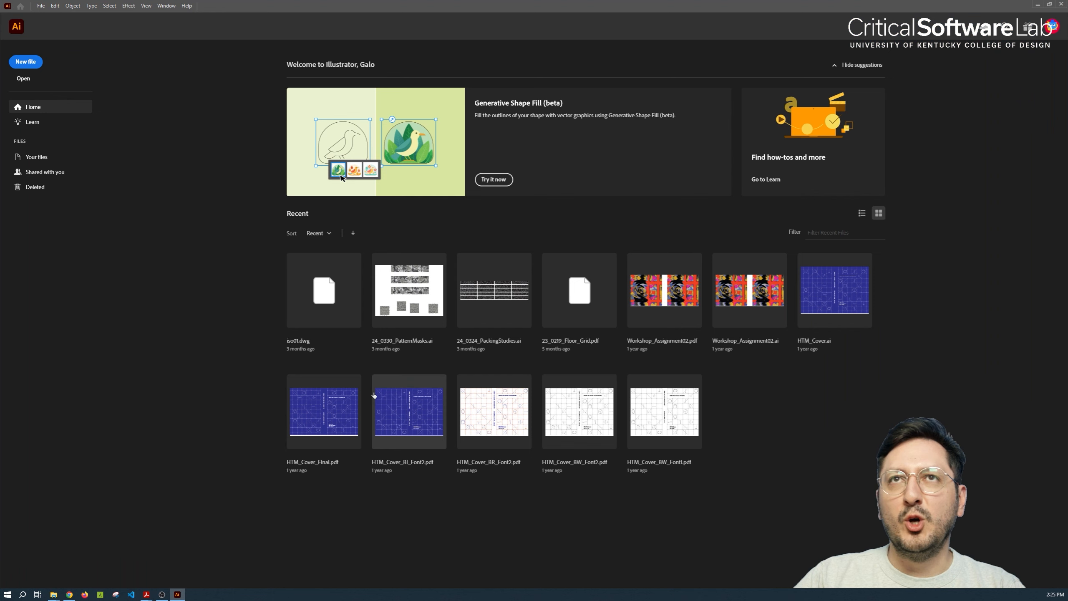
Create a new 8.5 x 11 in portrait print document with one artboard and CMYK colour
click(31, 62)
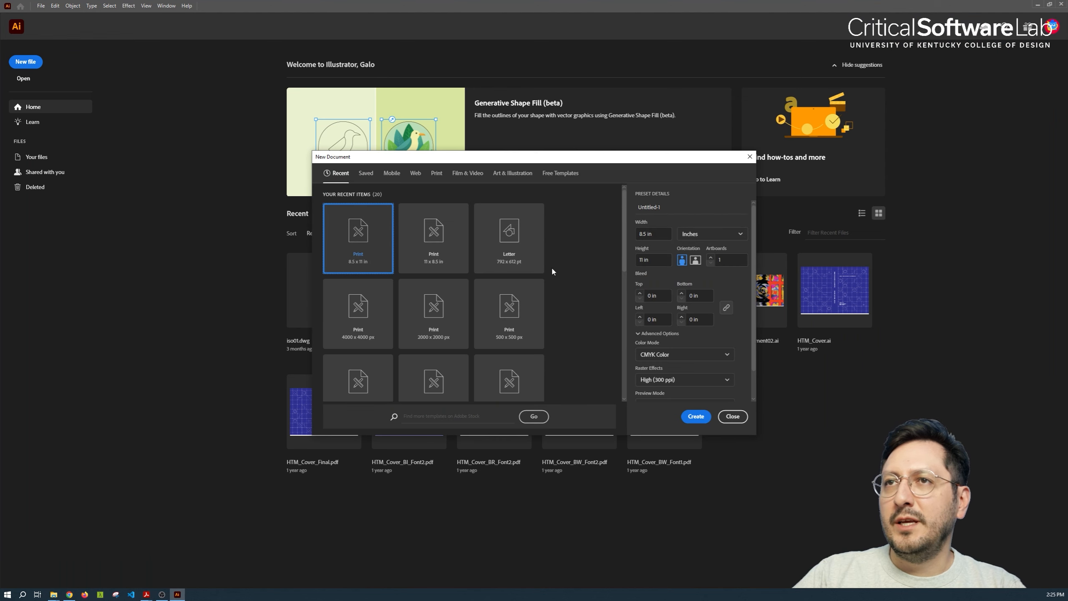
click(692, 416)
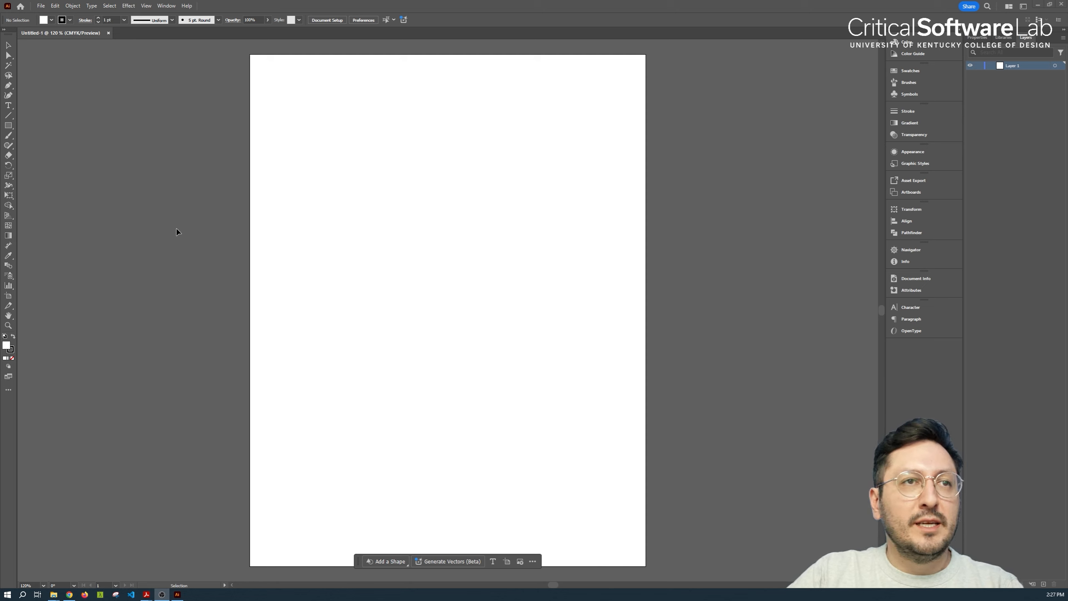
Paint one long winding freehand curve down the artboard with the Paintbrush tool and inspect its stroke up close
click(12, 138)
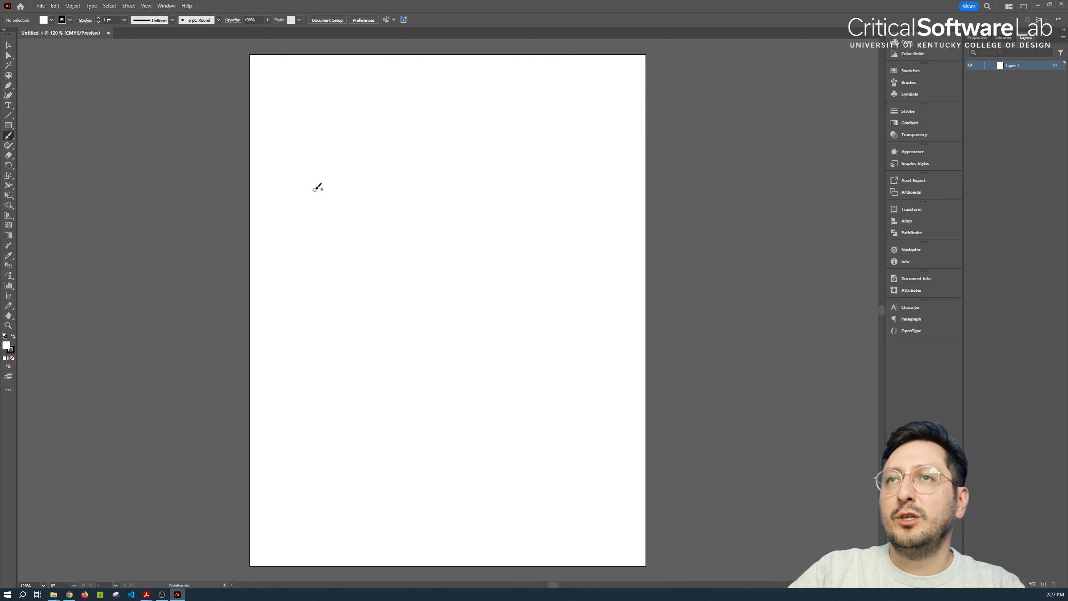
mouse_move(316, 187)
mouse_down()
mouse_move(380, 301)
mouse_move(424, 234)
mouse_move(516, 366)
mouse_move(394, 412)
mouse_move(344, 474)
mouse_move(474, 534)
mouse_move(593, 484)
mouse_move(619, 438)
mouse_up()
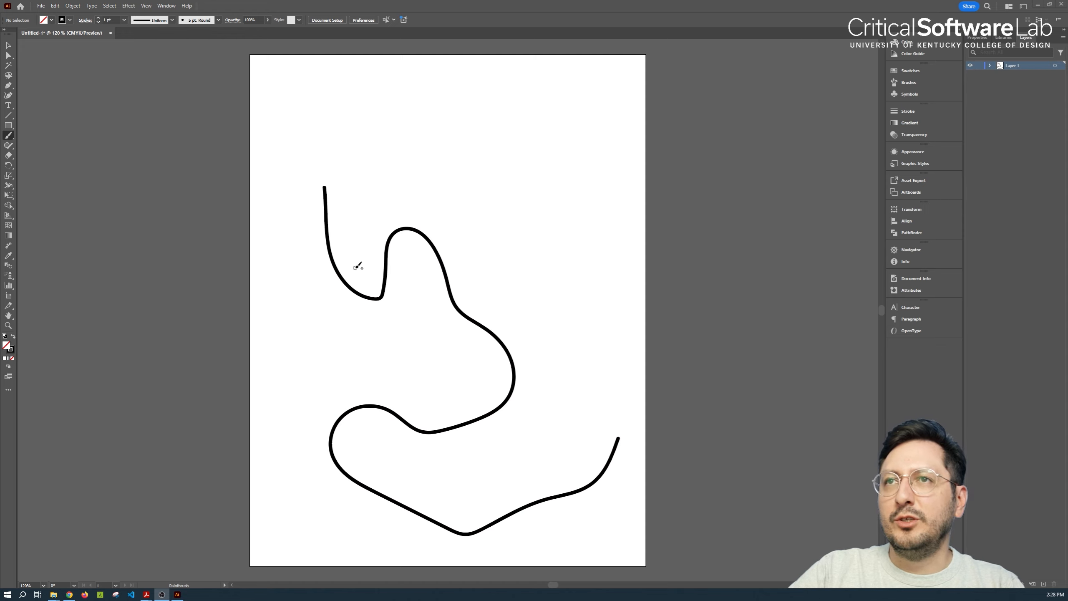
scroll(358, 265, up, 10)
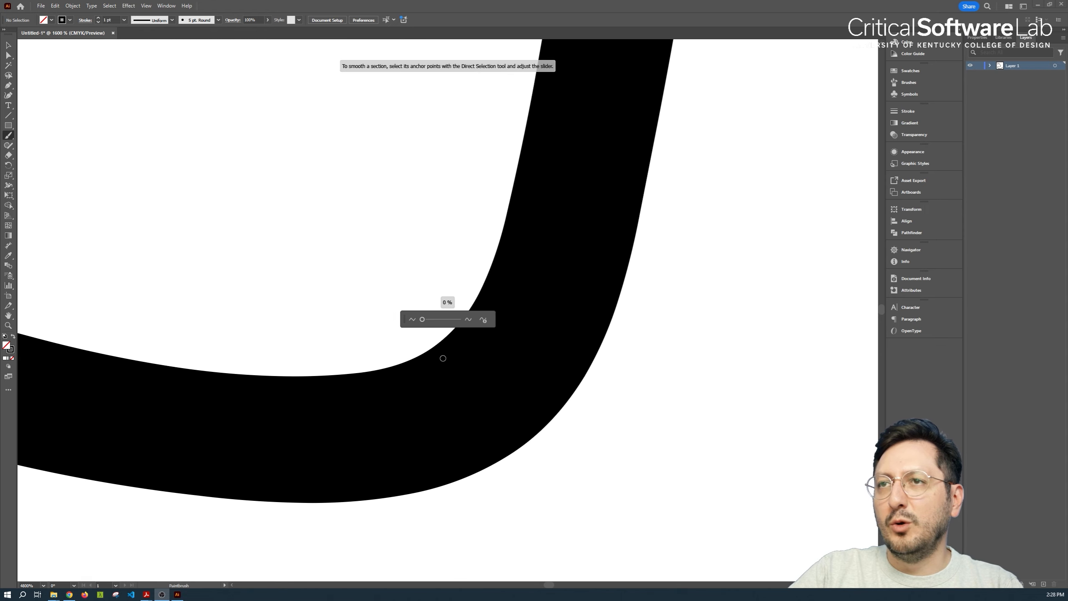
scroll(382, 351, down, 8)
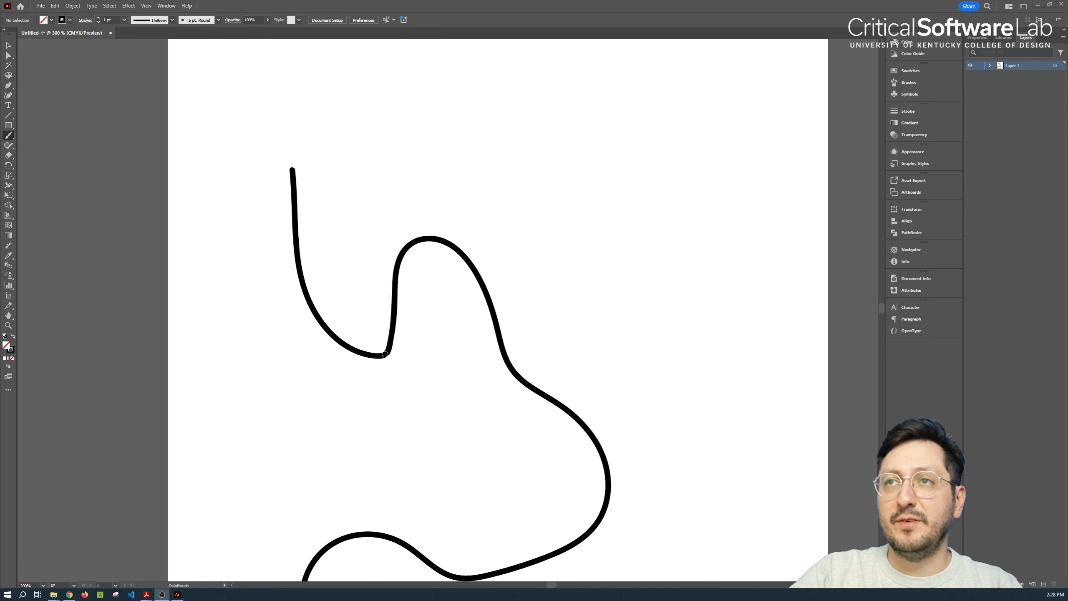
scroll(385, 353, down, 4)
scroll(425, 358, up, 2)
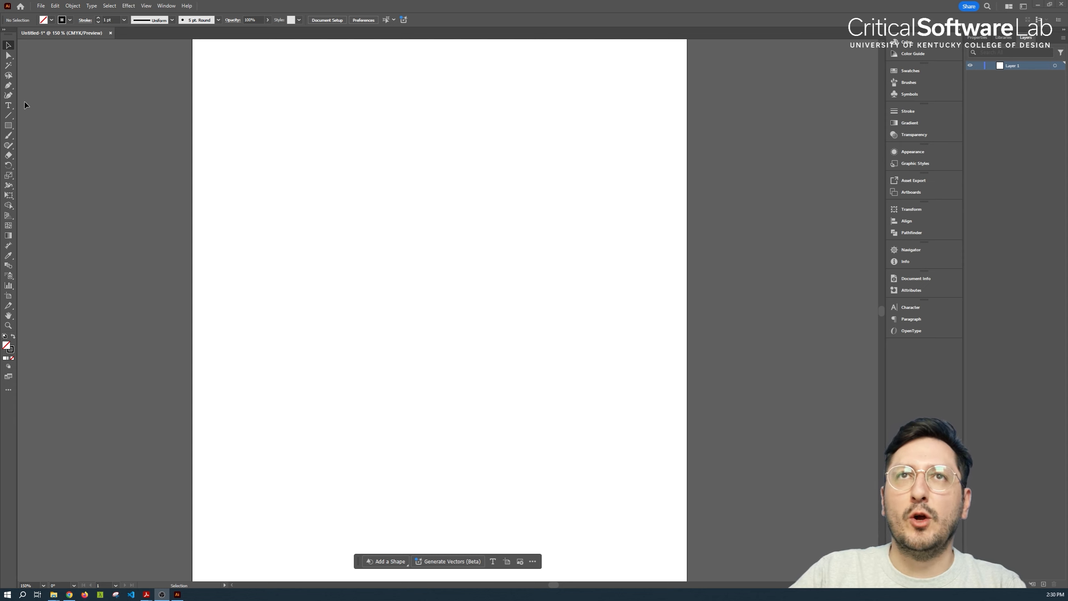
click(8, 86)
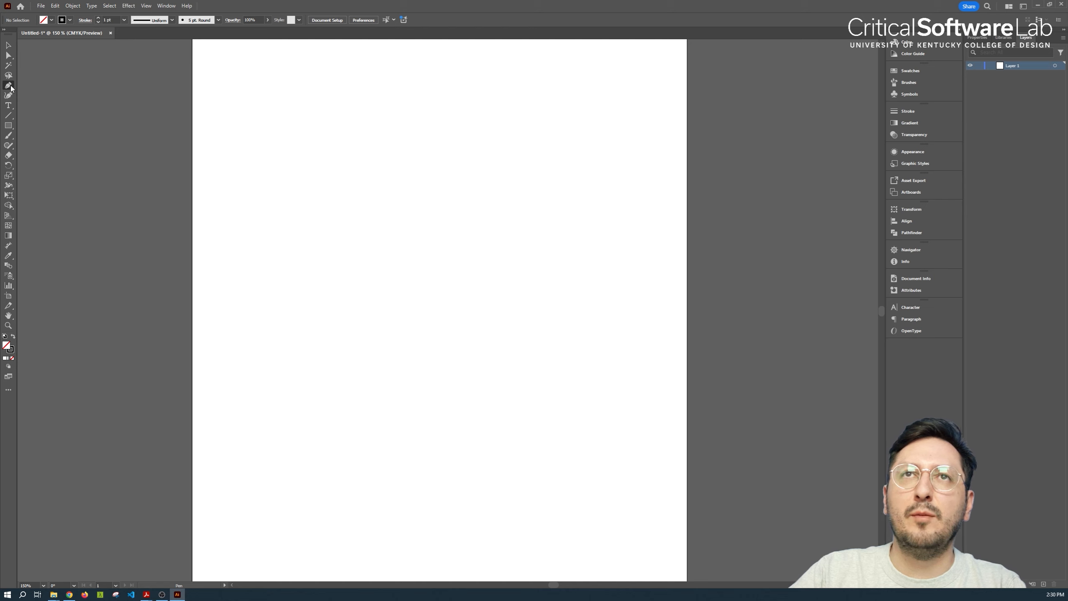
click(8, 116)
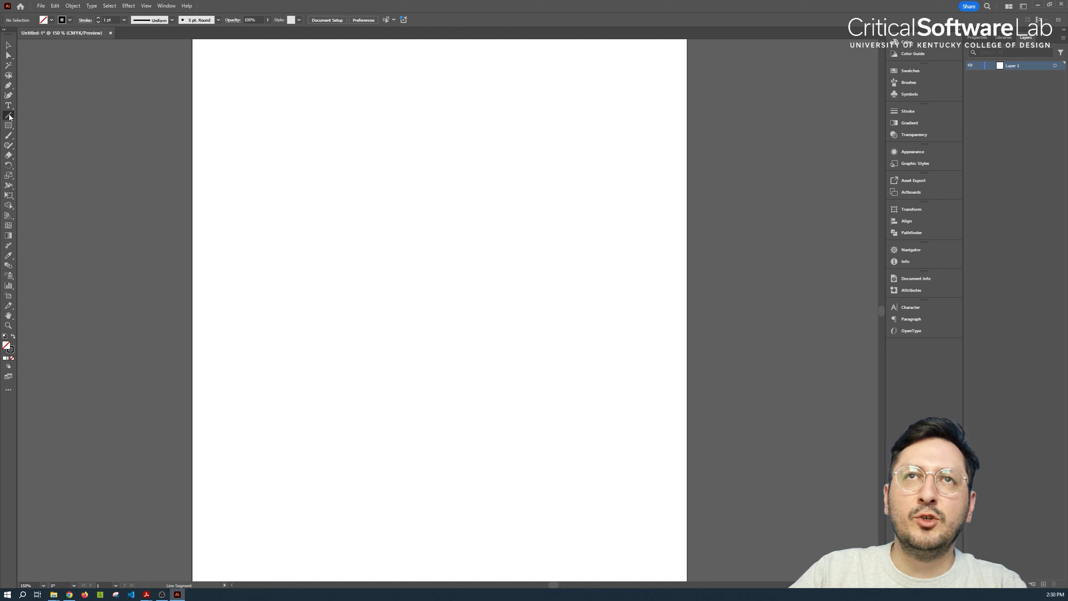
click(14, 127)
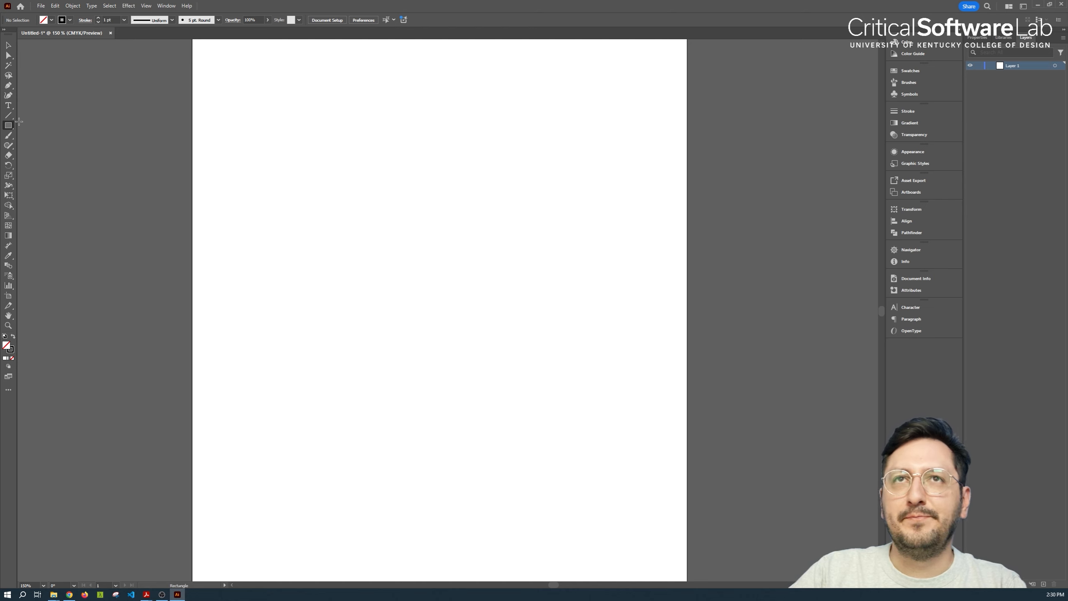
Draw a closed, irregular seven-point polygon with straight segments on the left half of the artboard using the Pen tool, and deselect it
click(8, 85)
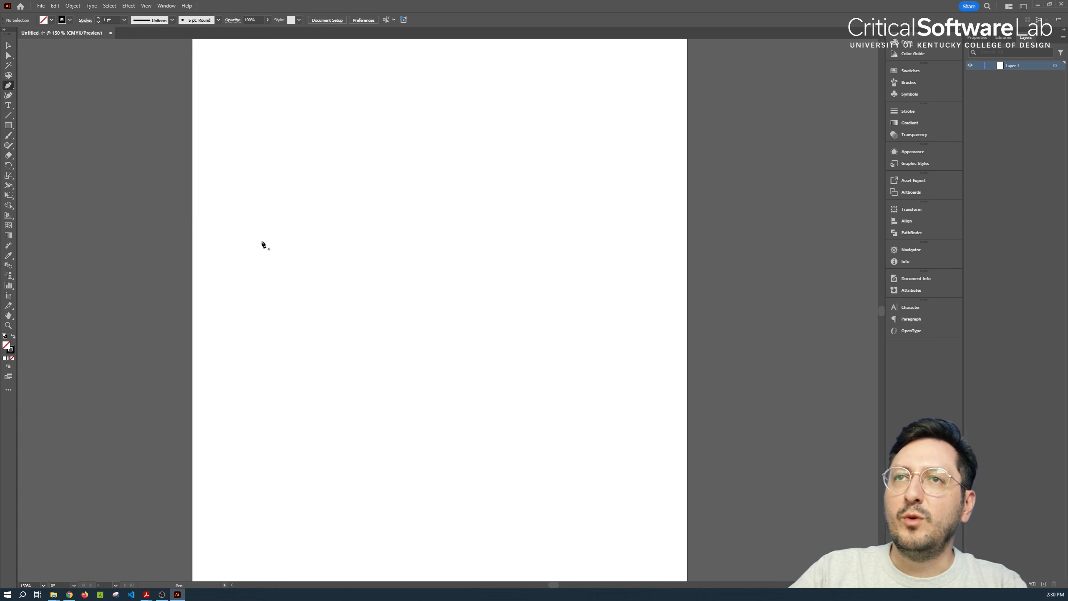
click(251, 240)
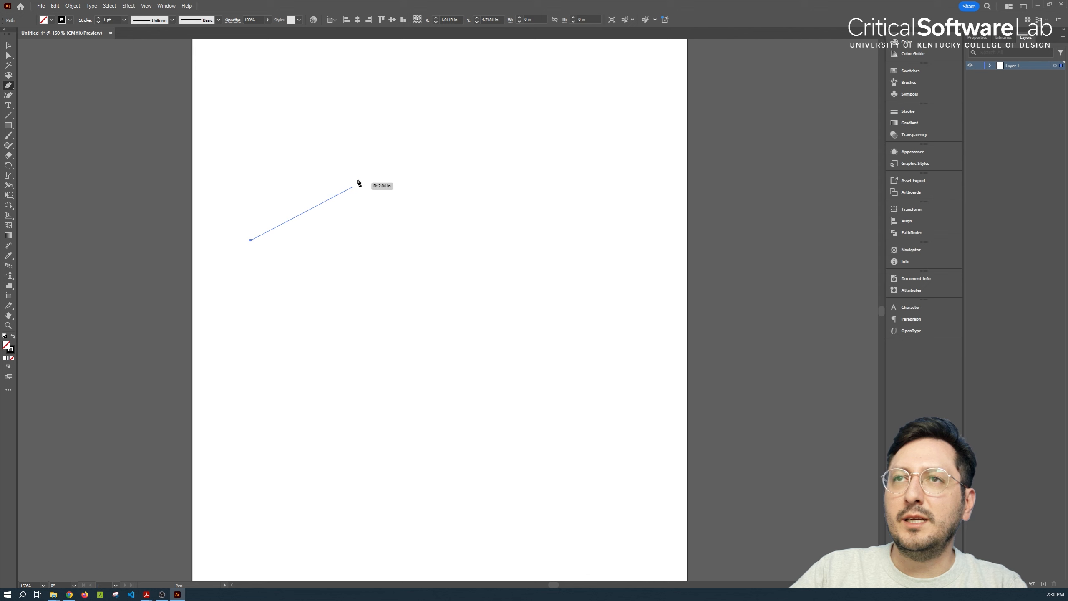
click(375, 163)
click(392, 318)
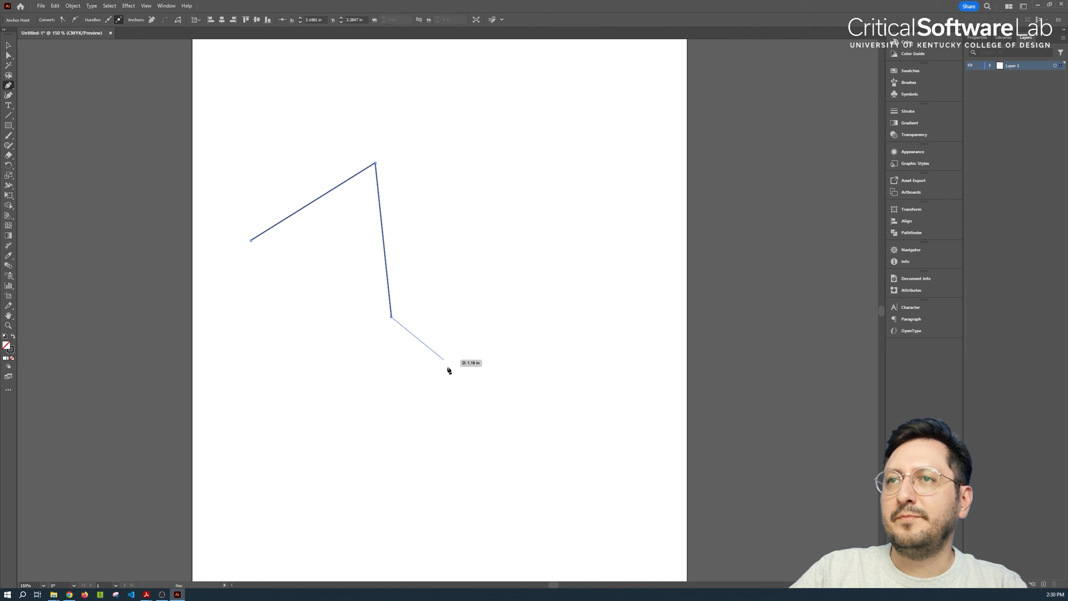
click(471, 426)
click(314, 500)
click(246, 395)
click(333, 383)
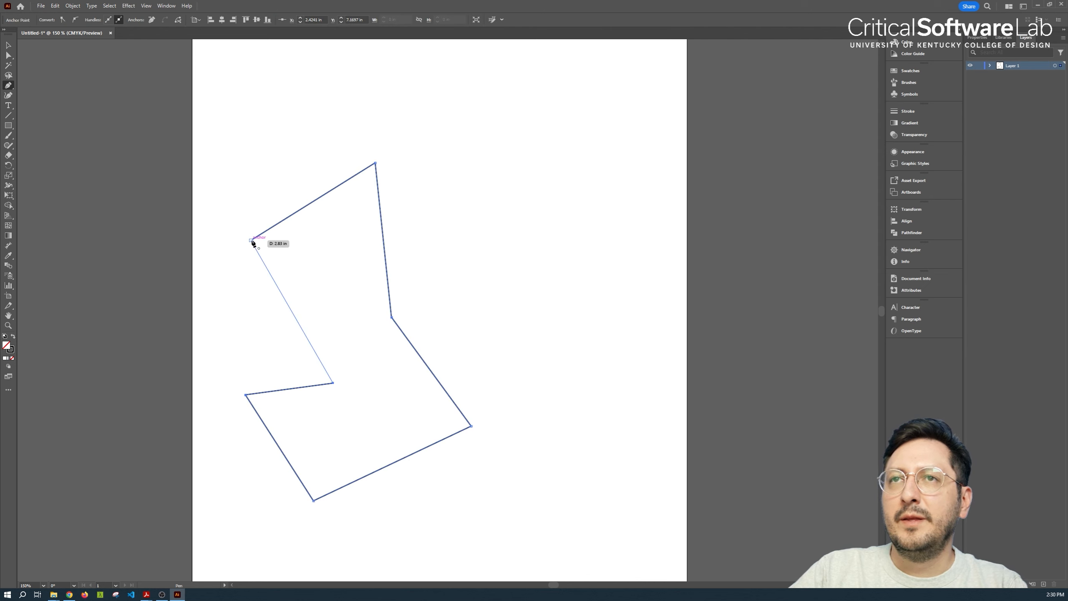
click(252, 240)
key(v)
click(250, 260)
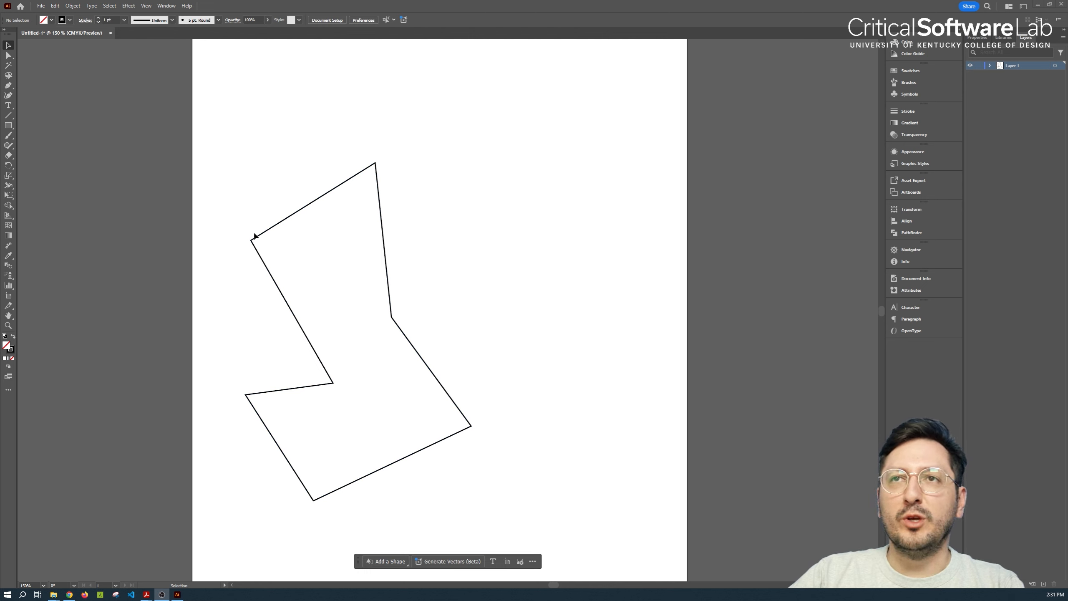
Draw a small closed triangle above the irregular polygon with the Pen tool
click(7, 85)
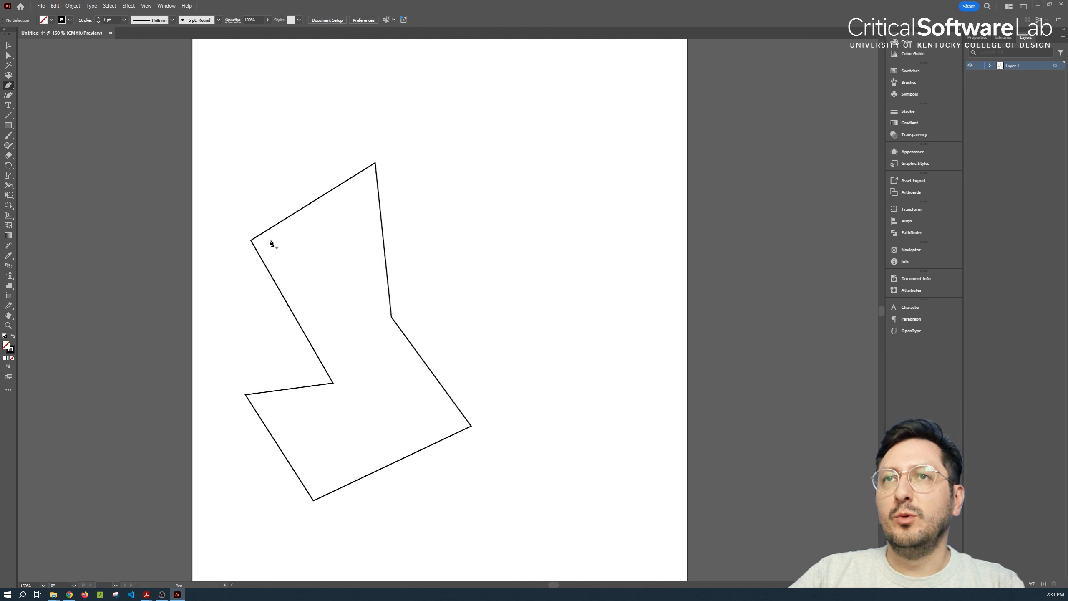
click(272, 110)
click(295, 184)
click(368, 132)
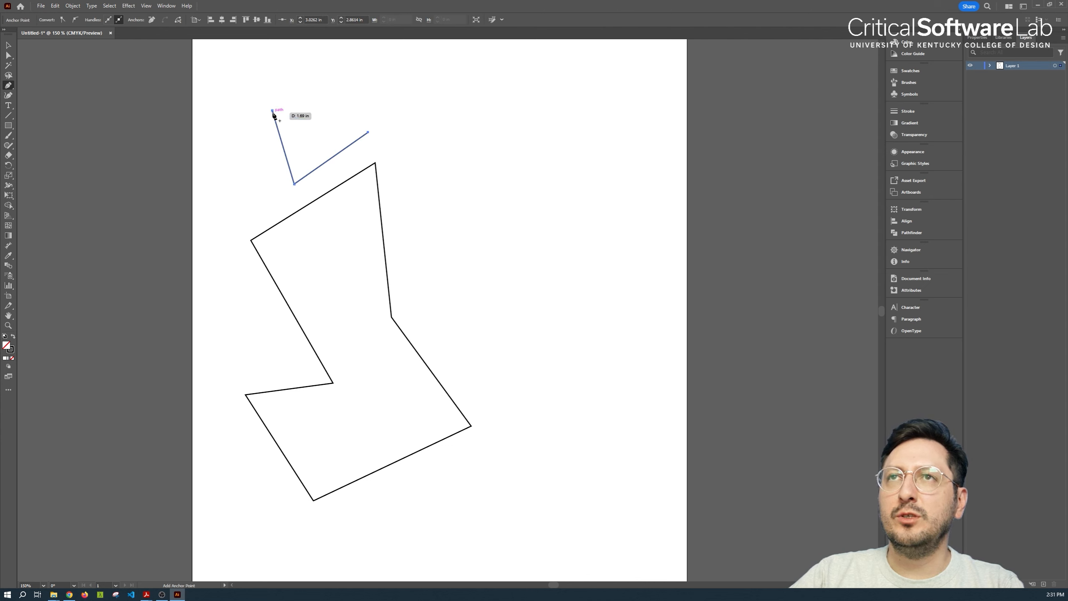
click(272, 110)
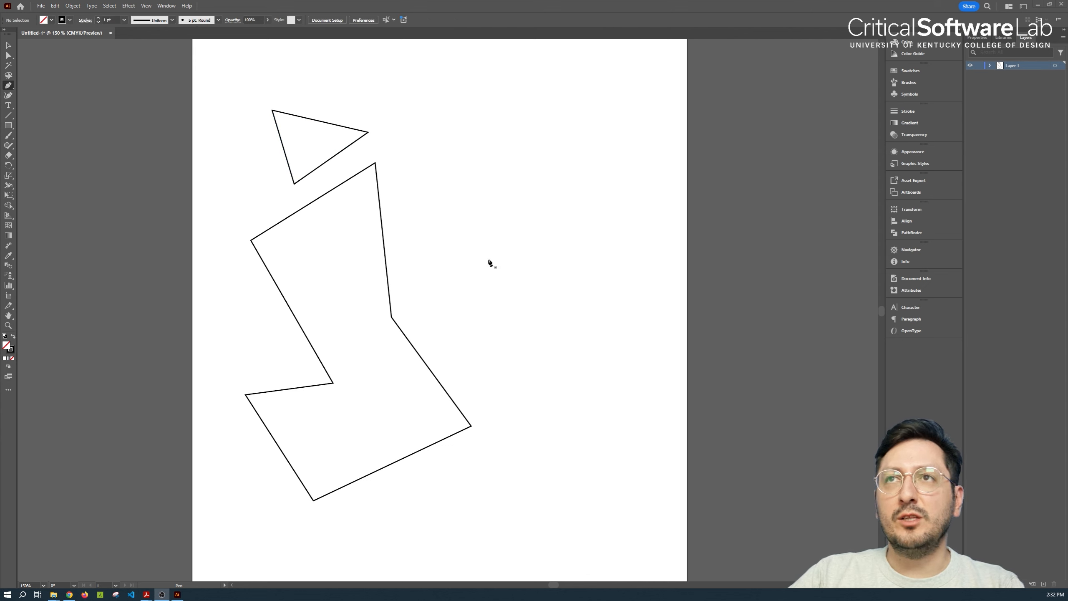
Draw an open path of two straight segments beside the polygon with the Pen tool and end it unclosed
click(415, 156)
click(452, 332)
click(583, 391)
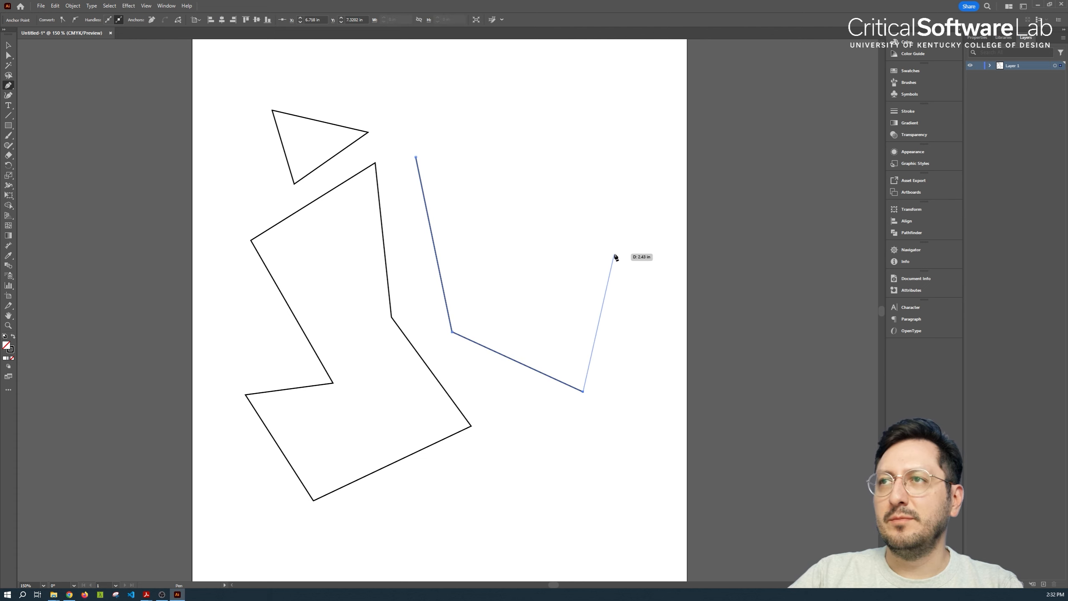
key(Escape)
Draw an open zigzag path of four straight segments in the artboard's upper right area, end it unclosed and deselect it
click(405, 113)
click(484, 113)
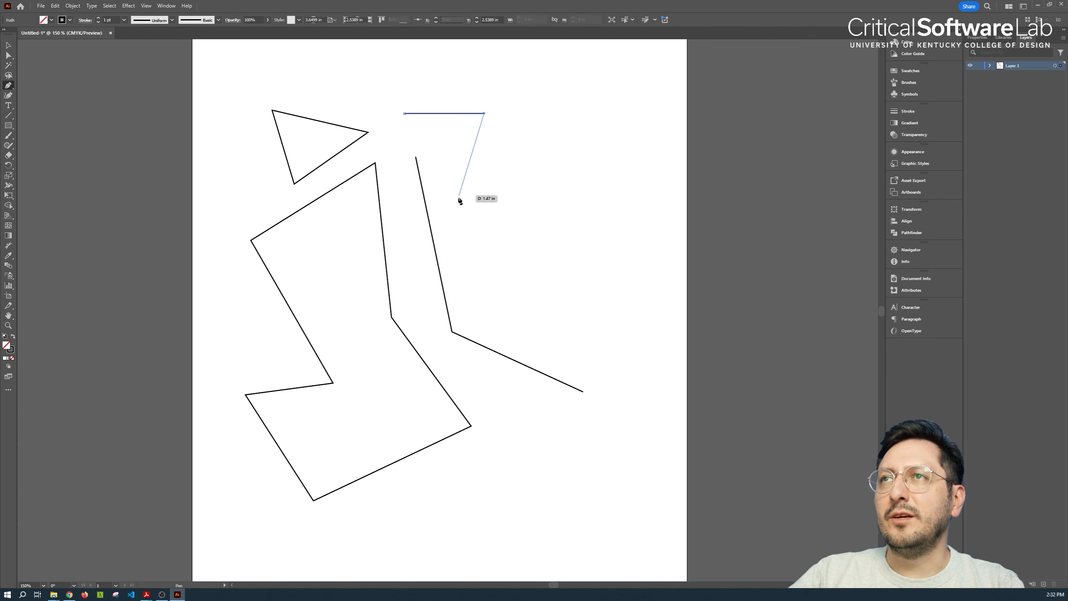
click(471, 216)
click(602, 212)
click(555, 300)
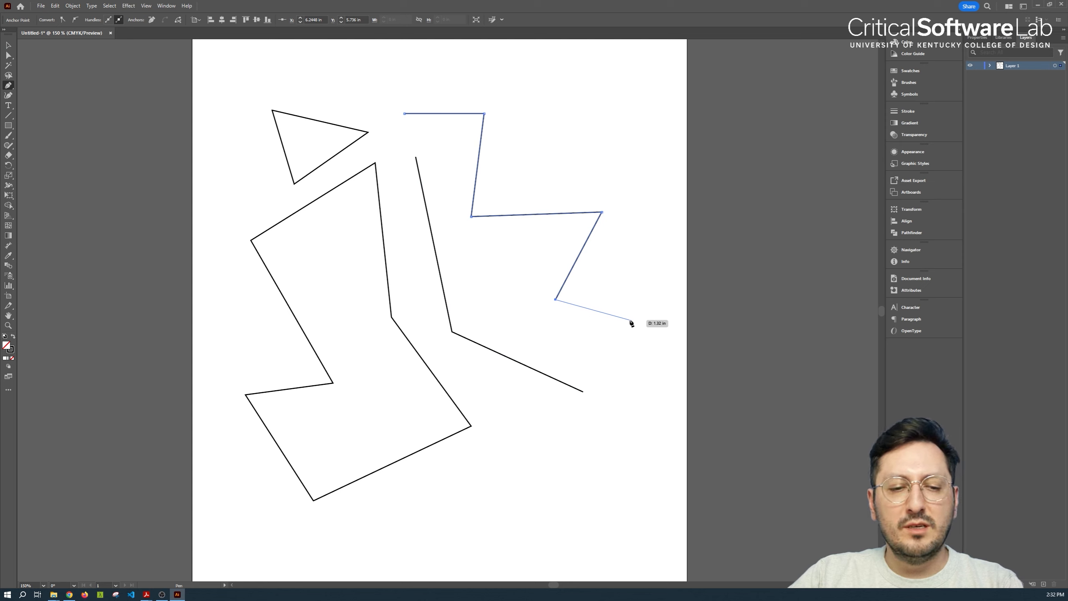
key(Escape)
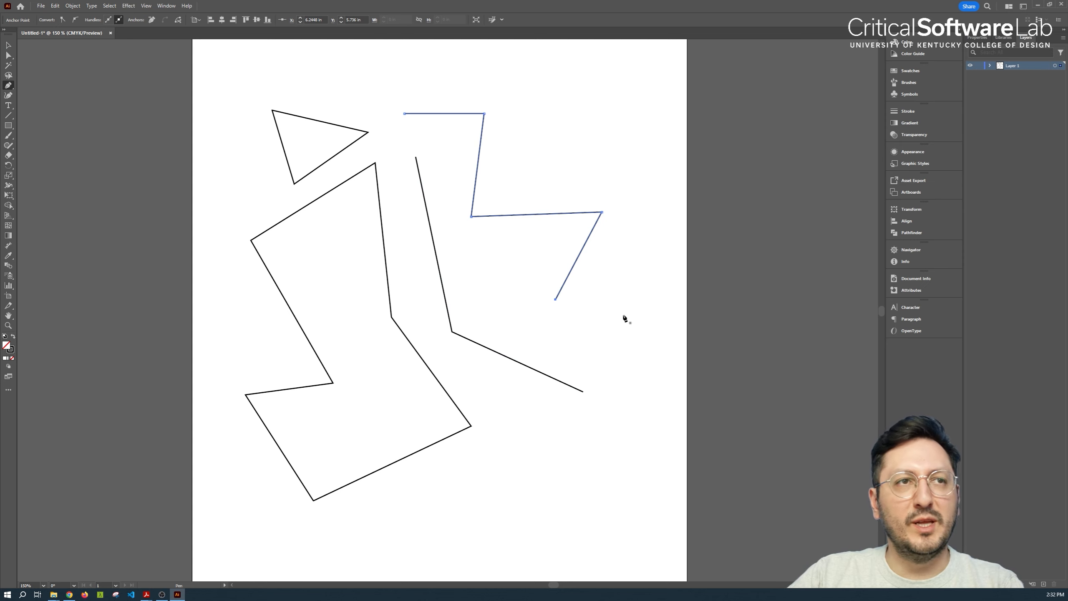
key(v)
click(522, 459)
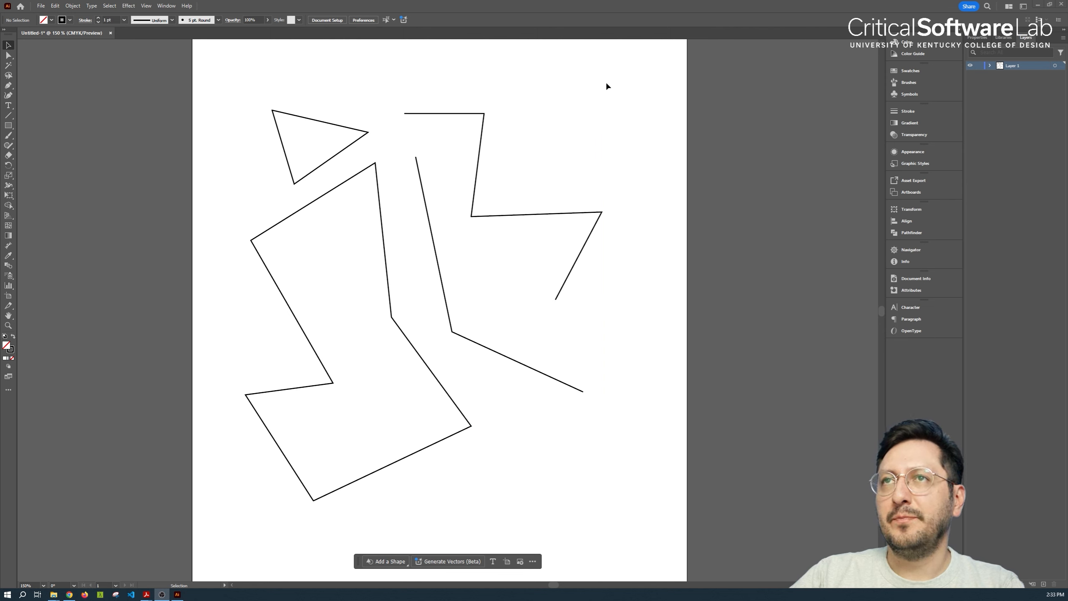
Select all the practice paths on the artboard and delete them
mouse_move(639, 73)
mouse_down()
mouse_move(241, 487)
mouse_move(265, 501)
mouse_up()
key(Delete)
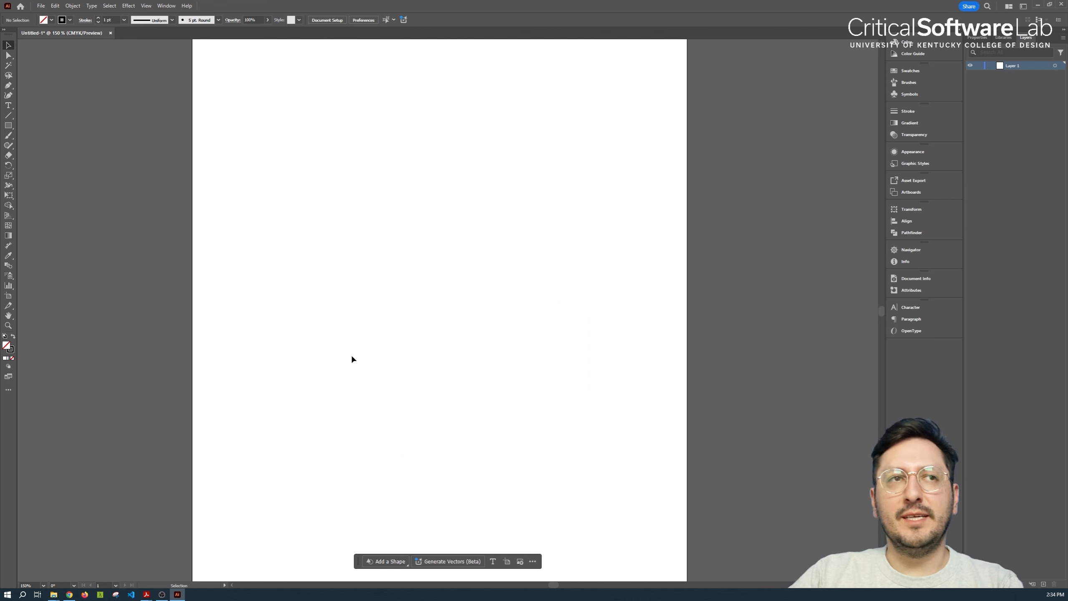
click(8, 86)
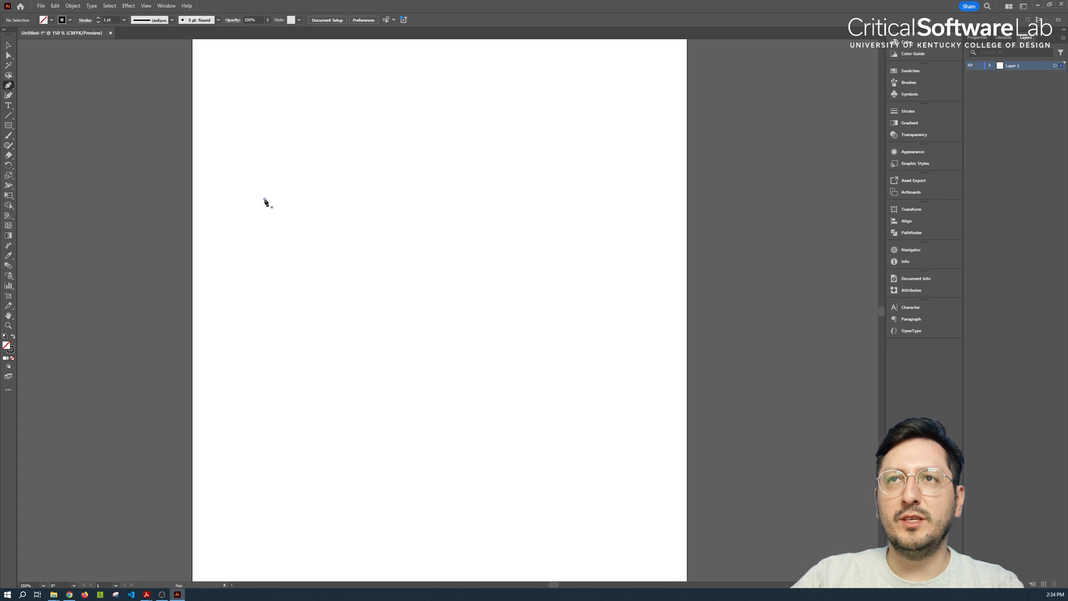
click(494, 182)
click(358, 402)
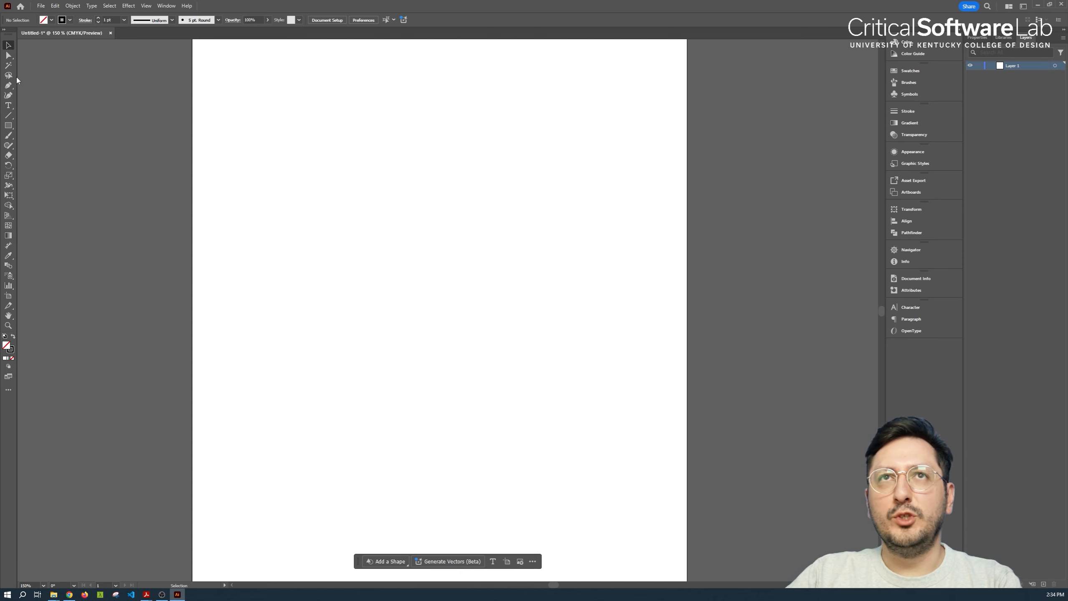
Draw a closed, nearly square rectangle about 2.6 by 2.7 in with the Pen tool, using exactly horizontal and vertical segments
click(8, 86)
click(276, 191)
click(436, 191)
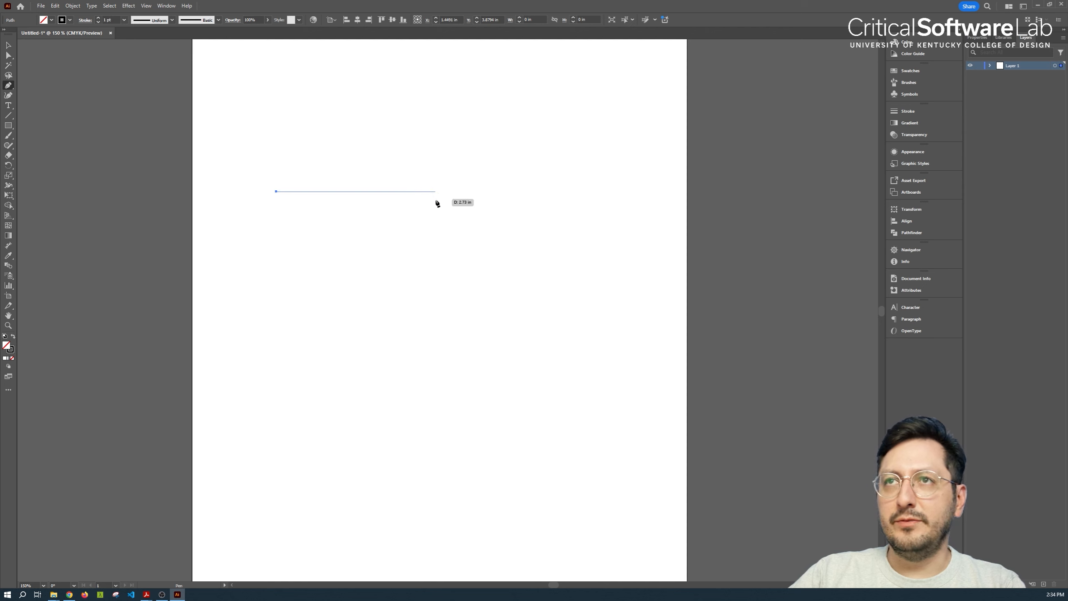
click(427, 191)
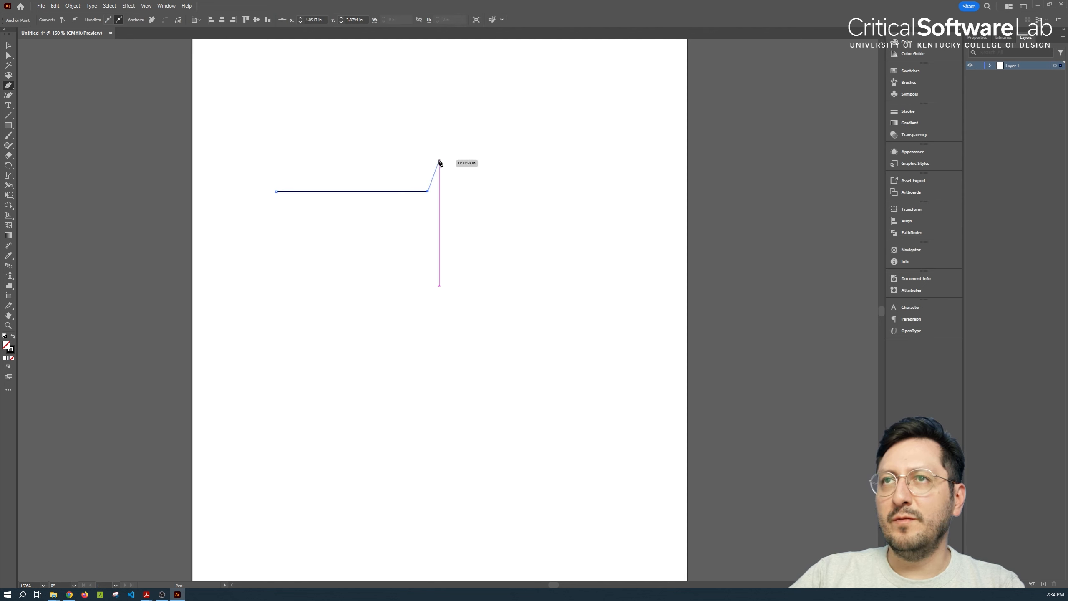
click(428, 350)
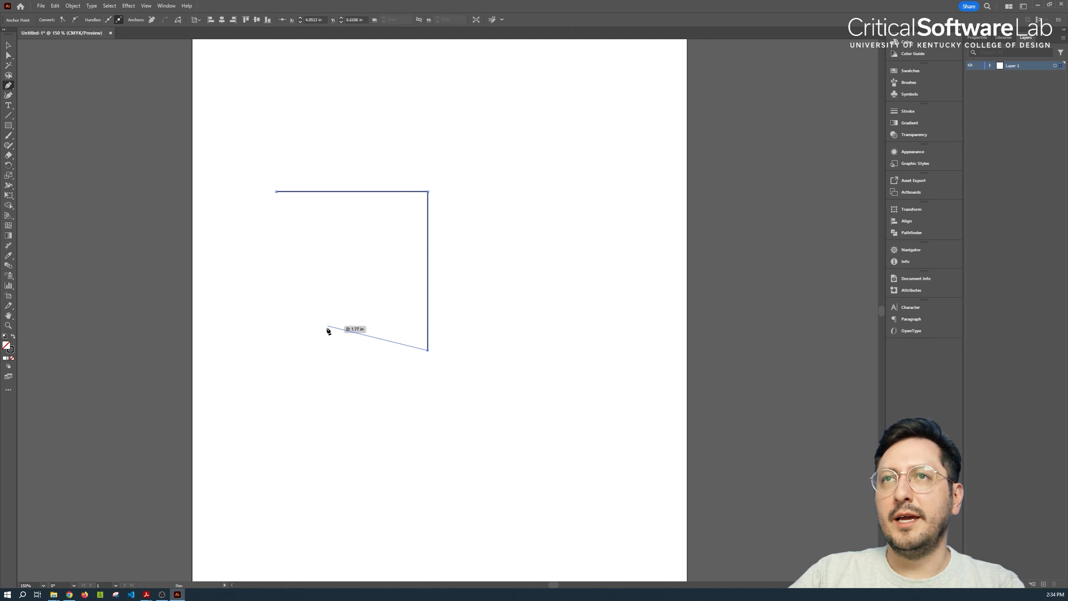
click(277, 350)
click(277, 192)
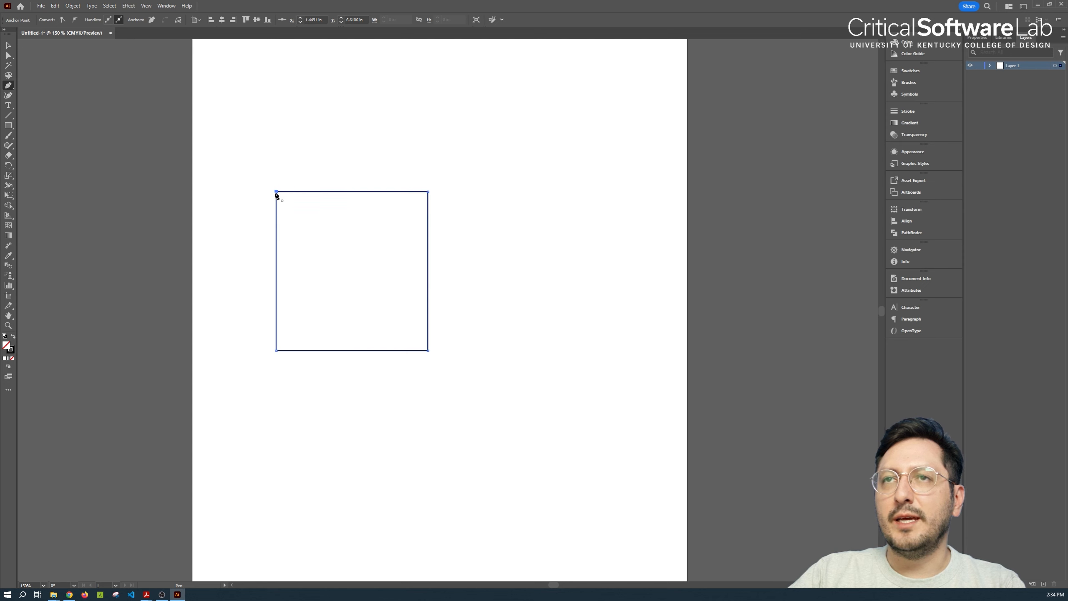
Draw a closed horizontal rectangle about 2.8 by 0.8 in below the square-like shape with the Pen tool
click(327, 410)
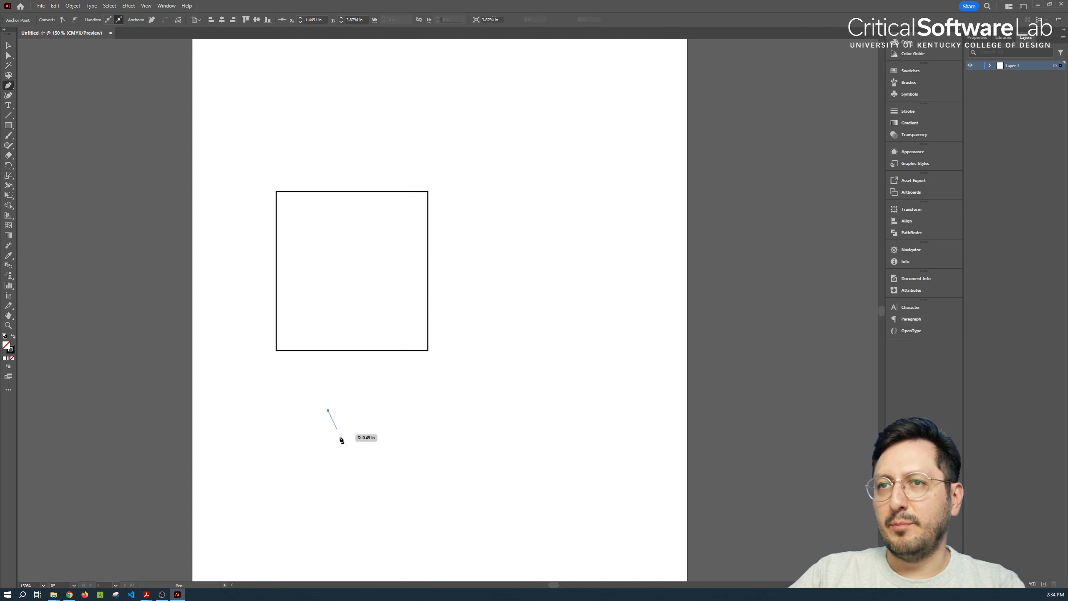
click(328, 457)
click(492, 458)
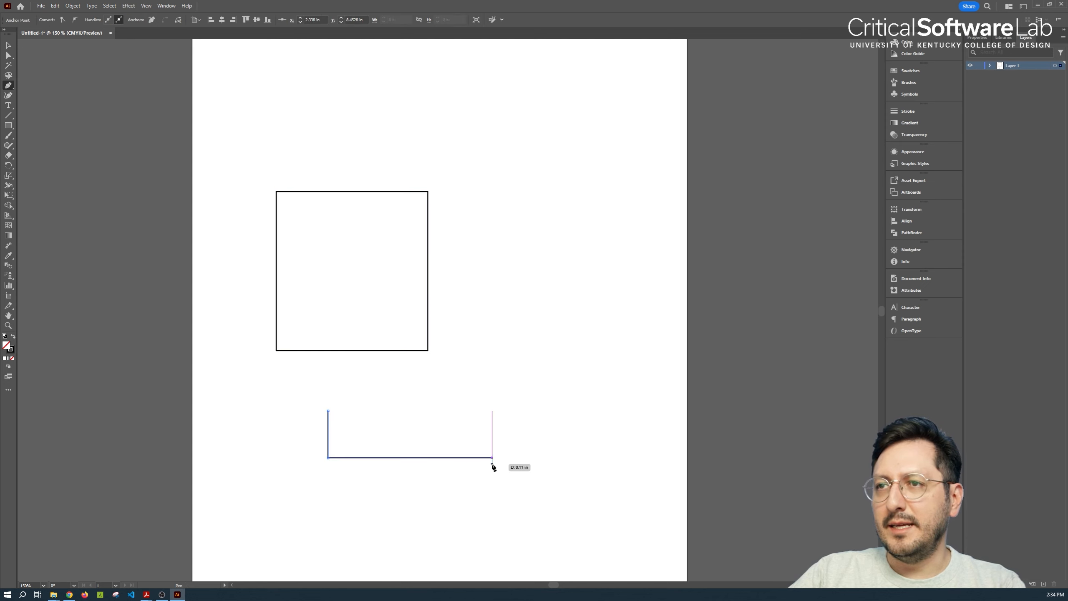
click(493, 411)
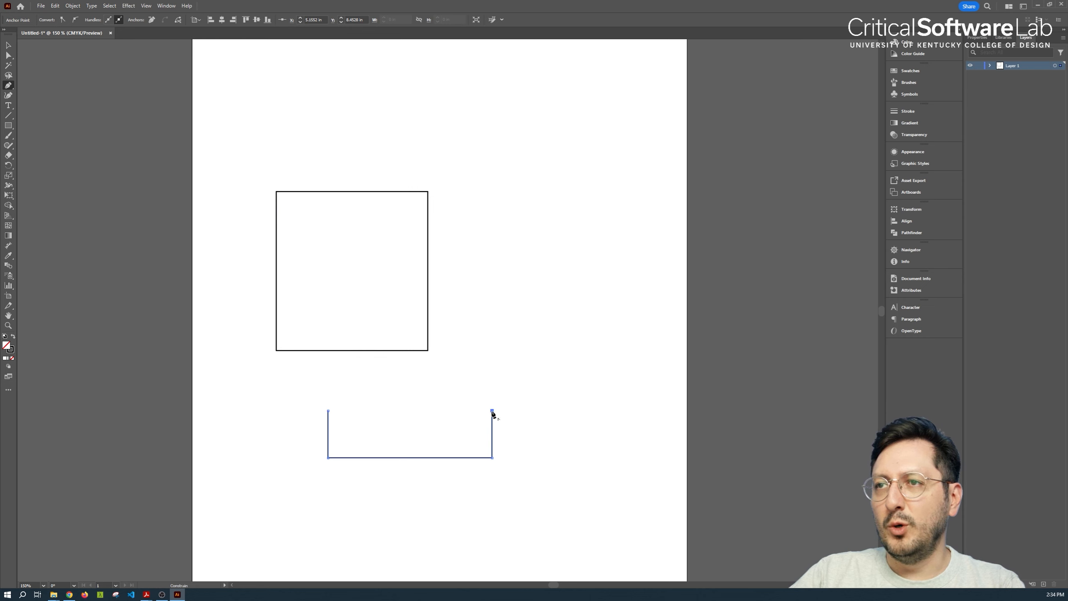
click(328, 410)
Draw a small closed, nearly square shape with the Pen tool, to the right of the large square and above the horizontal rectangle
click(458, 296)
click(458, 391)
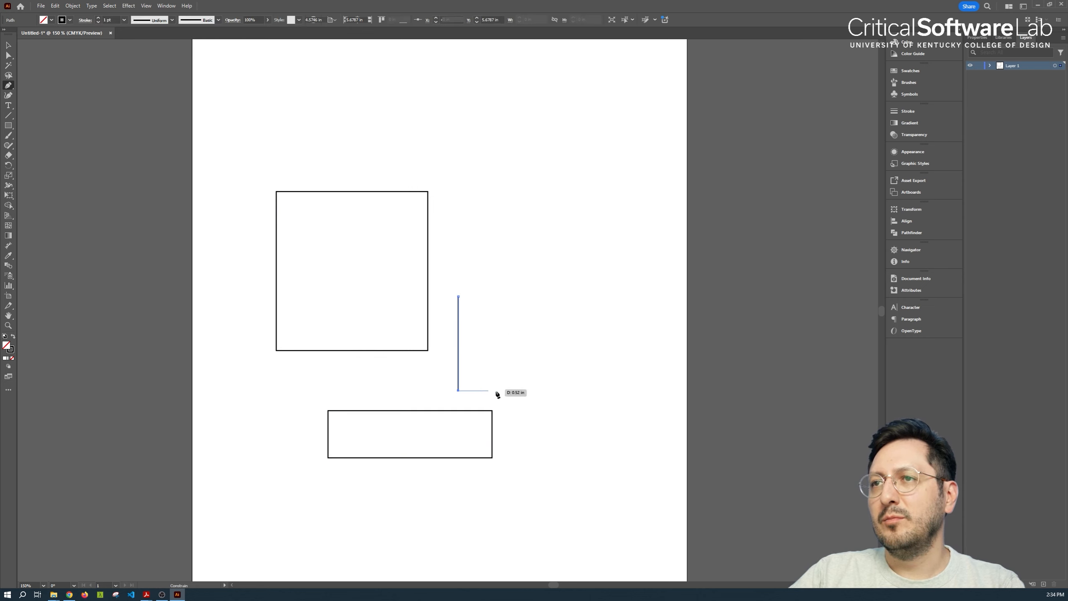
click(555, 391)
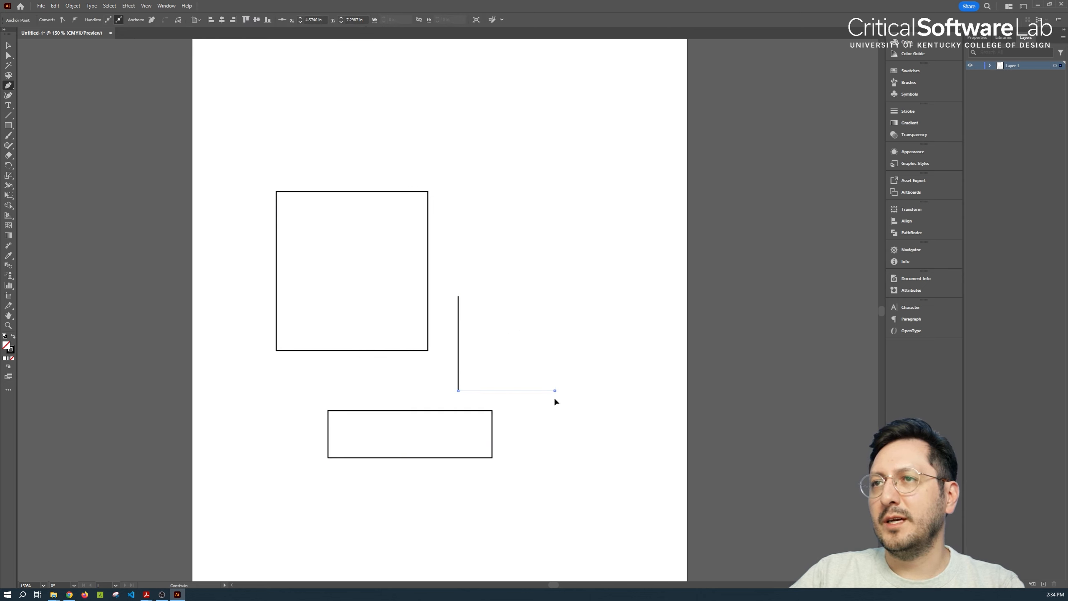
click(555, 297)
click(458, 296)
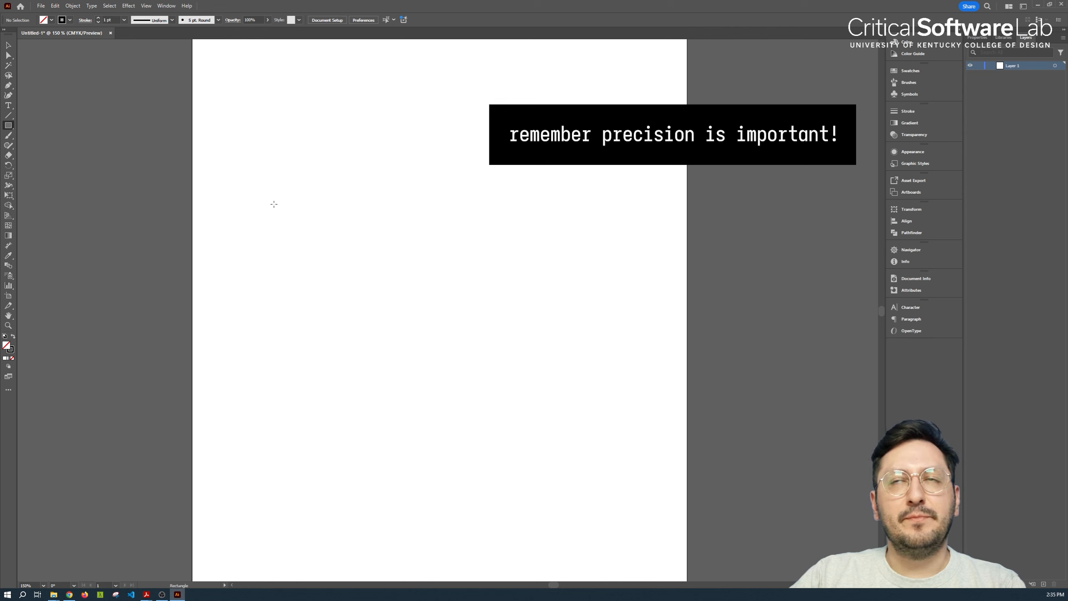
Draw two rectangles, the lower about 2.8 by 0.7 in, and three circles, the largest about 1.6 in and the smallest about 0.85 in across
mouse_move(274, 184)
mouse_down()
mouse_move(277, 202)
mouse_move(401, 313)
mouse_move(414, 308)
mouse_up()
drag(334, 368, 500, 409)
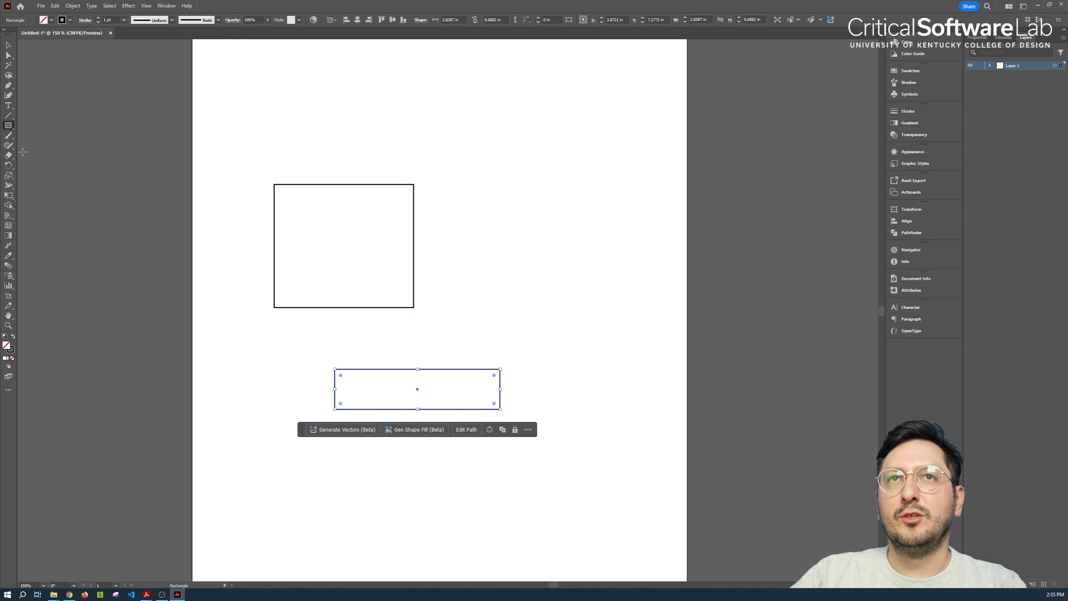
drag(8, 128, 63, 146)
drag(473, 190, 568, 285)
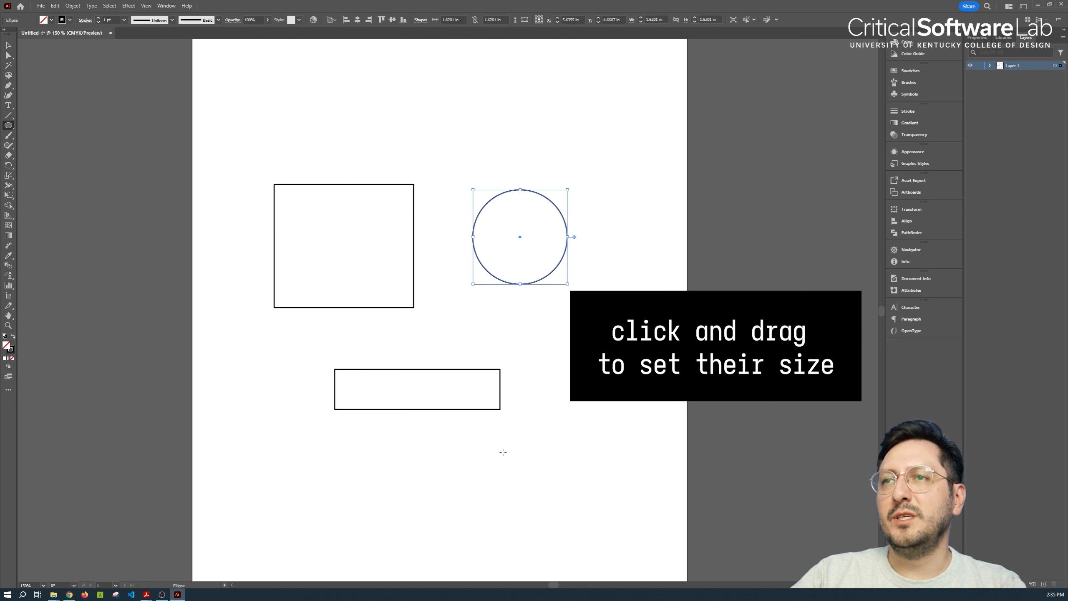
drag(480, 453, 570, 542)
Draw two hexagons with the Polygon tool in the artboard's lower left area, the lower one about 1.4 by 1.2 in
drag(8, 126, 28, 133)
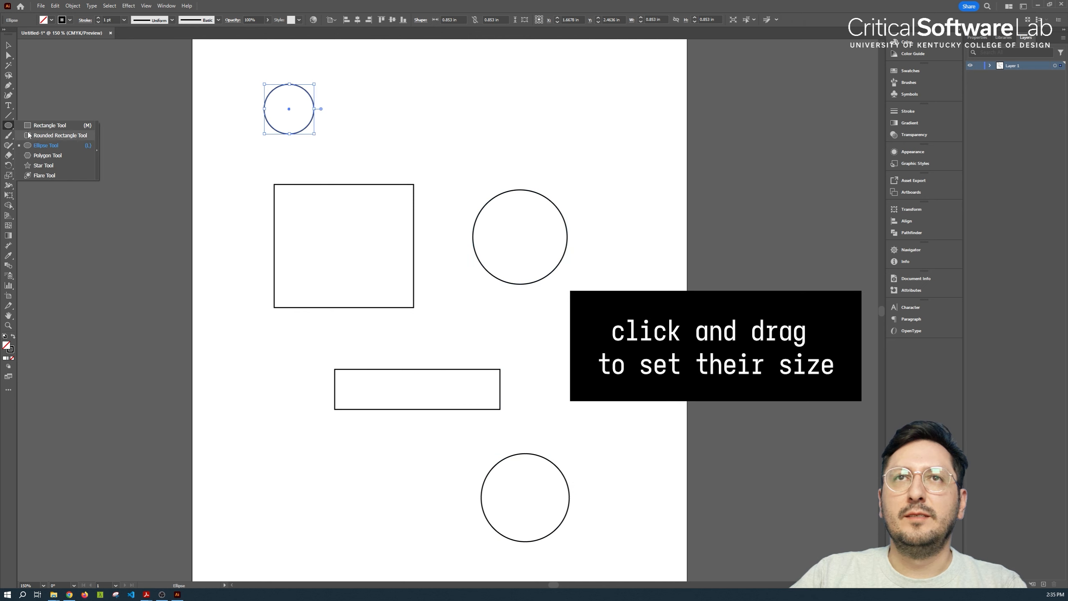
click(58, 158)
drag(283, 490, 326, 484)
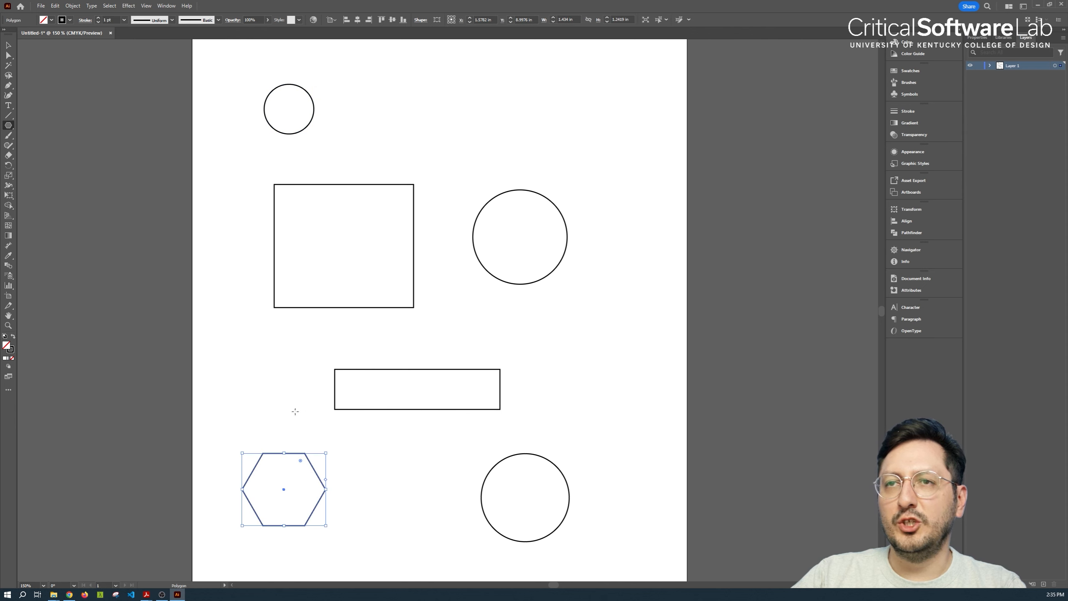
drag(264, 392, 265, 355)
Select all the rectangles, circles and hexagons on the artboard and delete them
key(v)
click(478, 130)
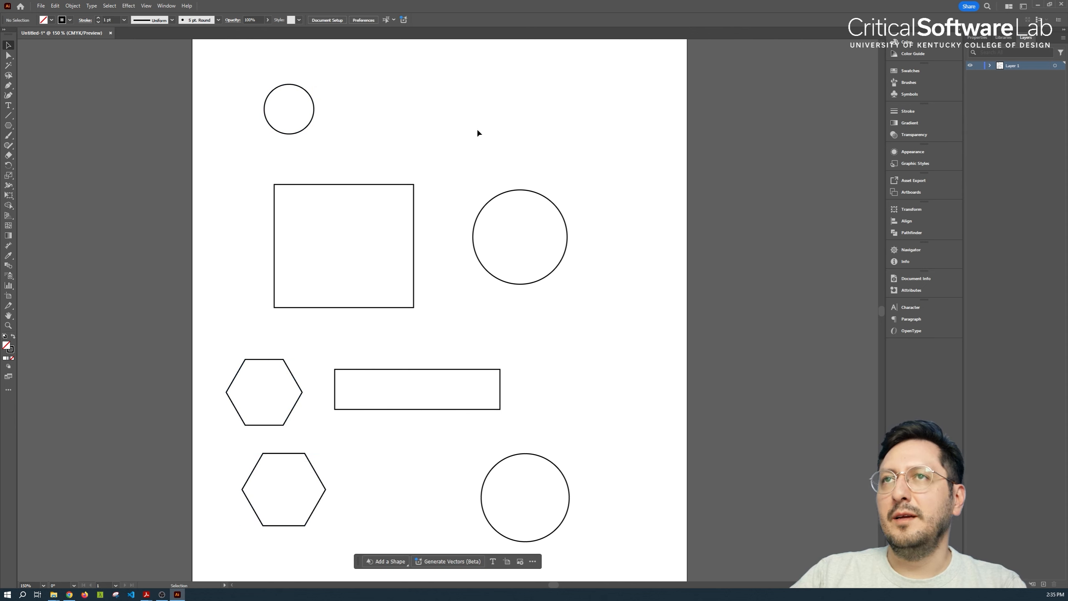
drag(583, 99, 156, 486)
key(Delete)
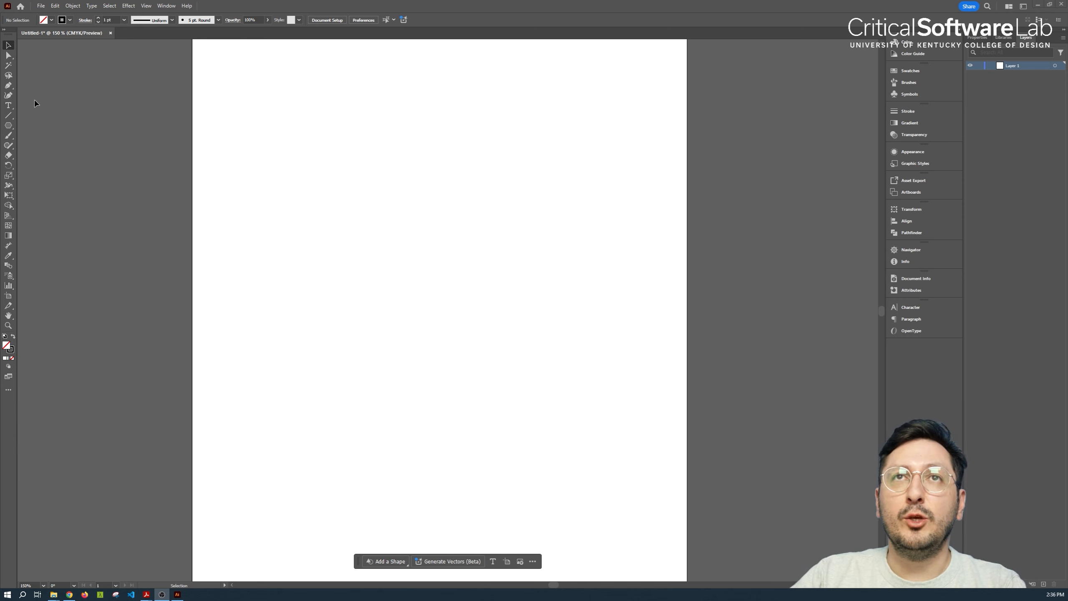
Draw a large closed free-form curved path with the Pen tool, pulling direction handles from its anchors and closing it at the start point
click(8, 85)
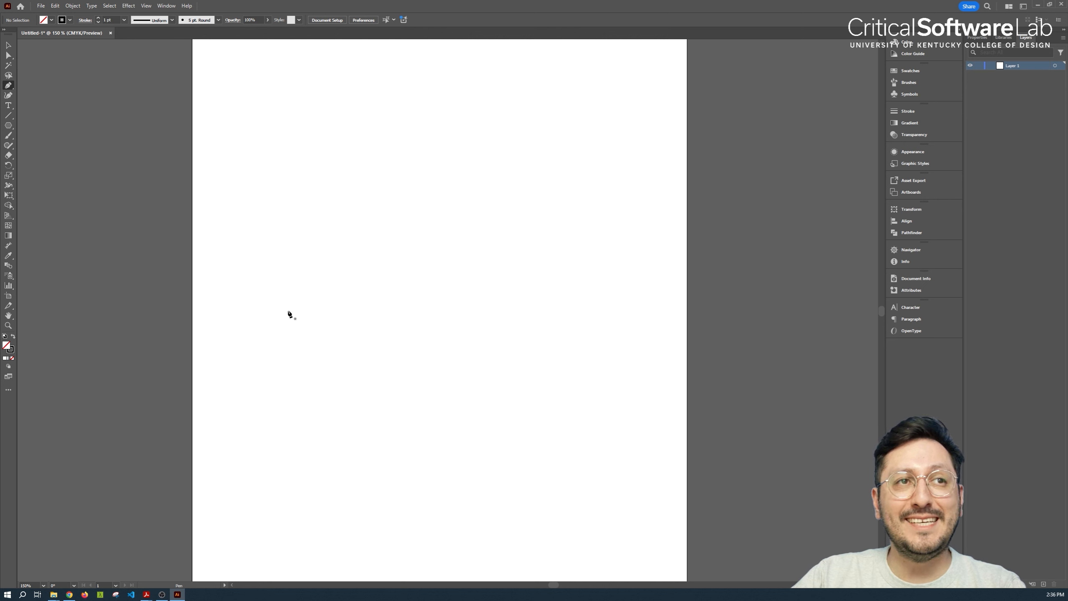
click(261, 330)
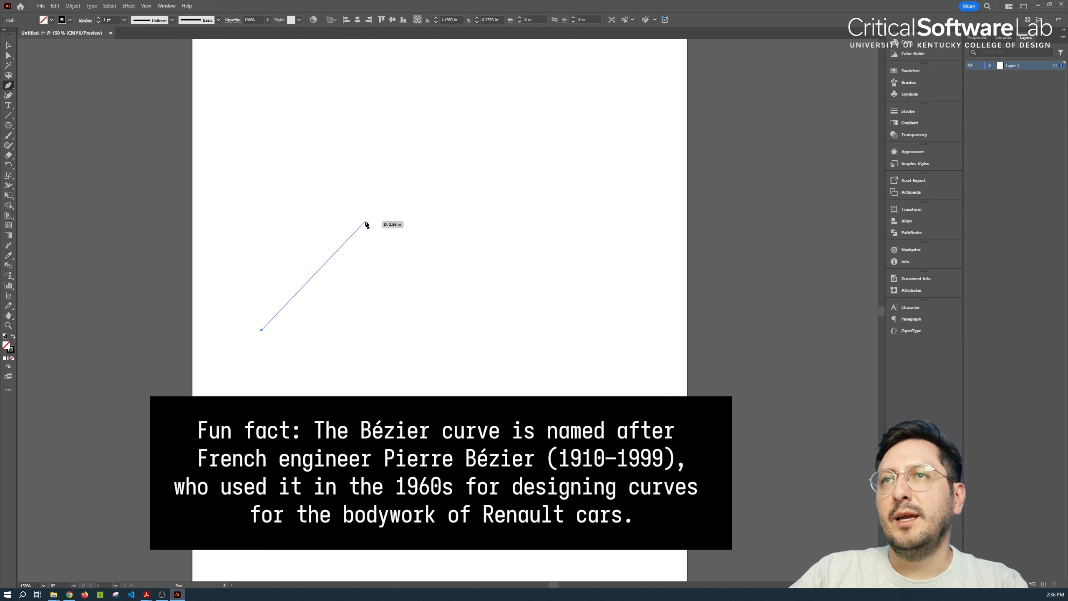
drag(364, 219, 491, 229)
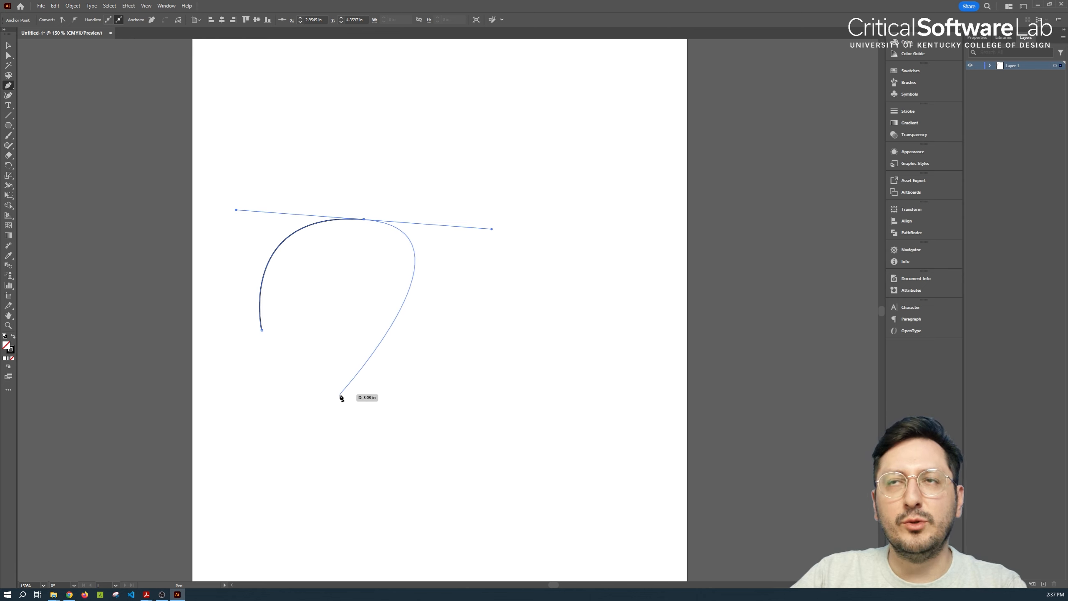
drag(340, 395, 386, 506)
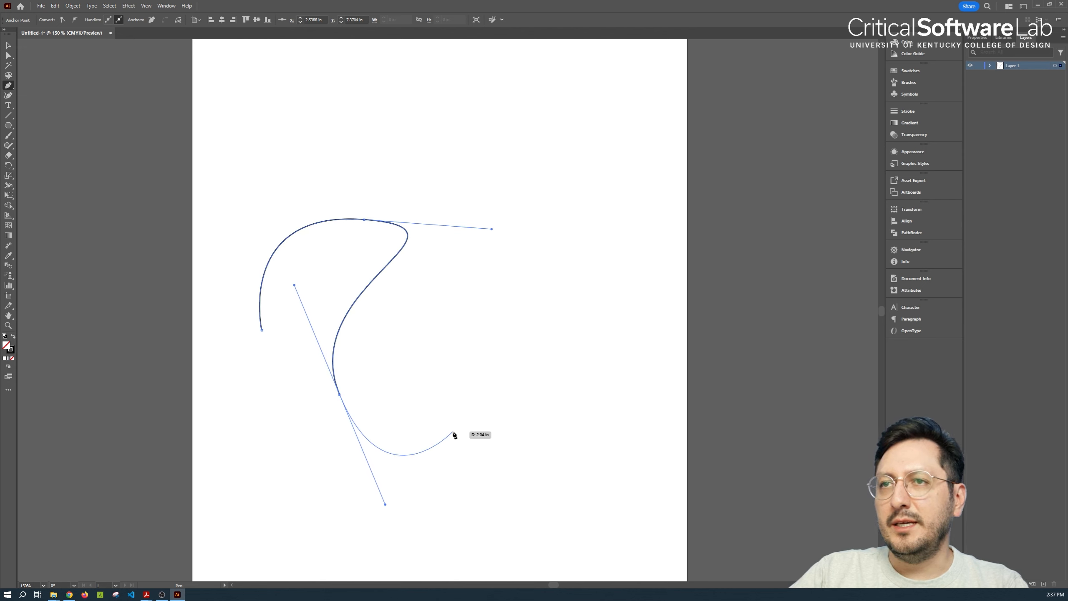
drag(453, 431, 459, 346)
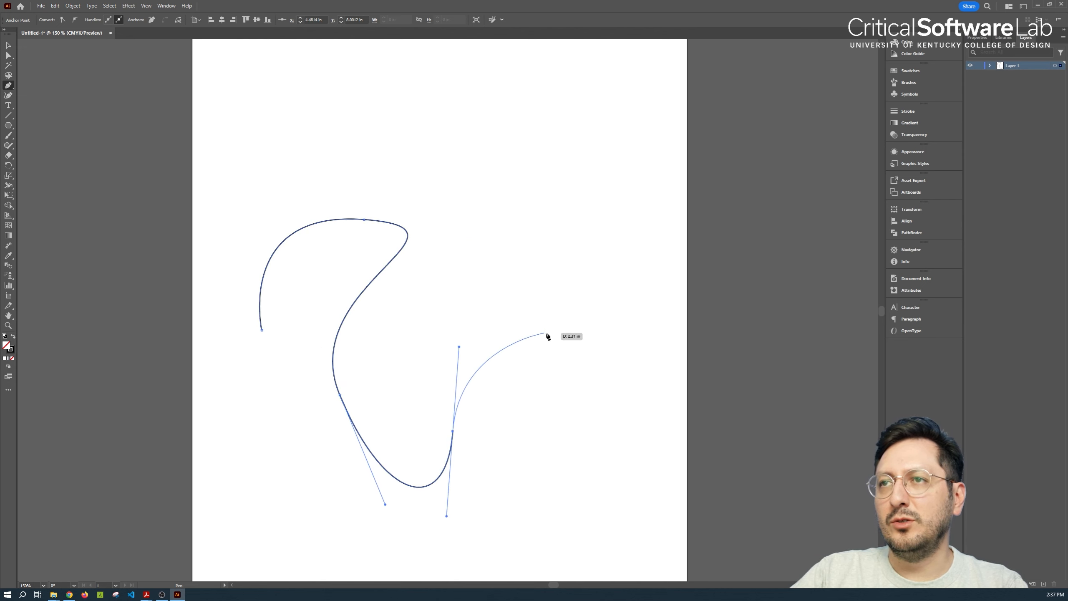
drag(548, 334, 594, 381)
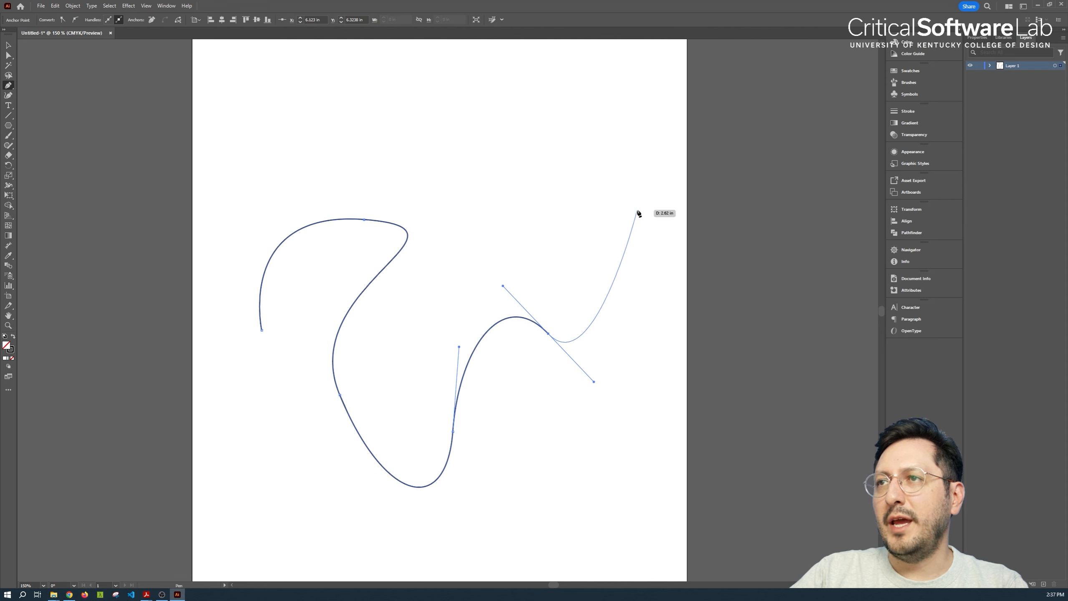
drag(638, 211, 574, 128)
drag(410, 114, 324, 145)
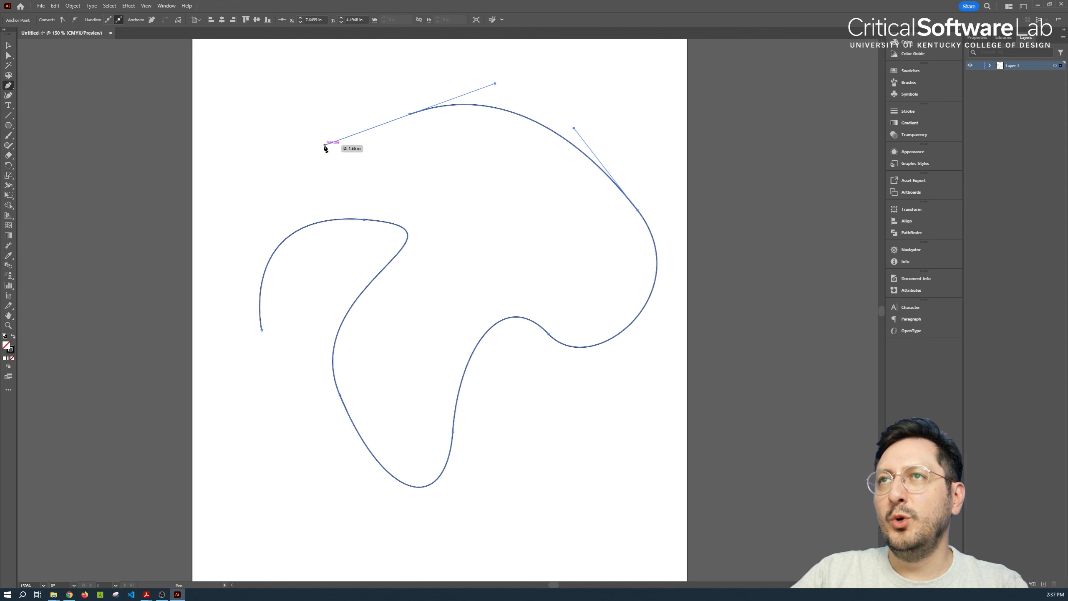
drag(232, 178, 230, 195)
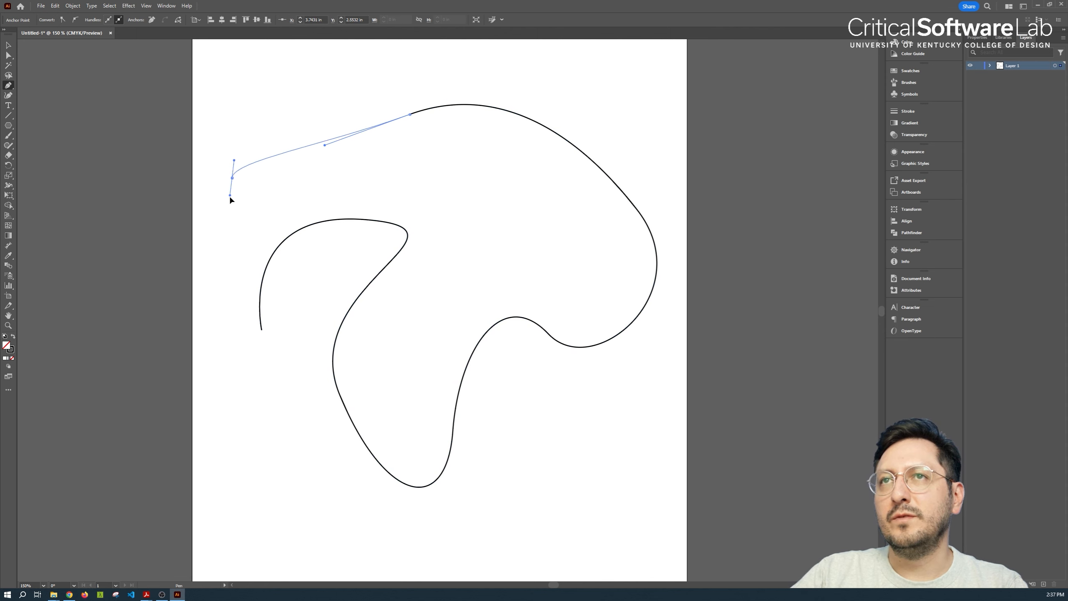
drag(261, 330, 301, 246)
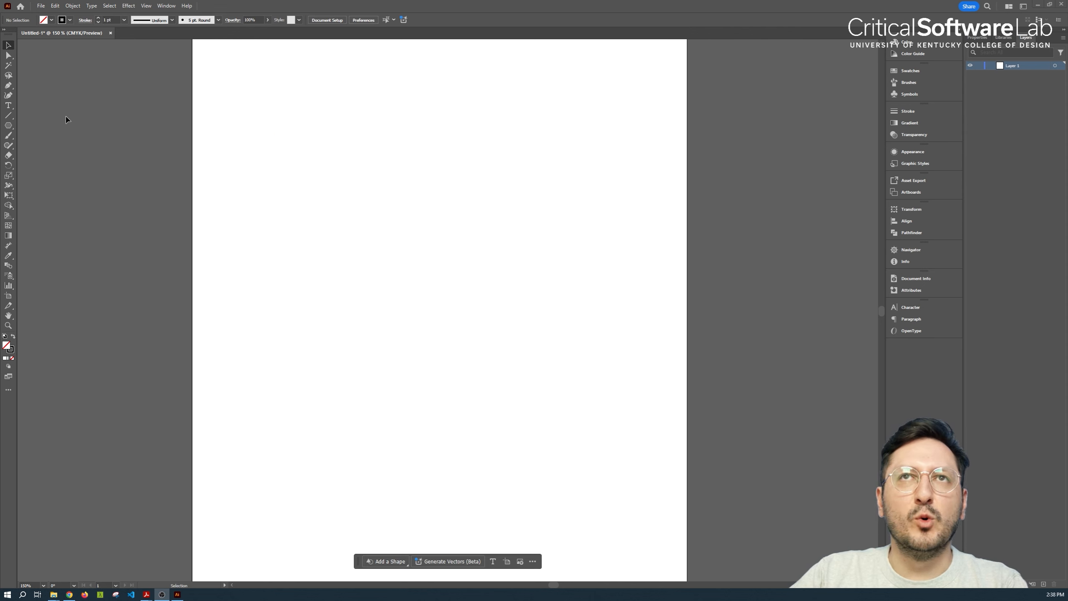
Draw an open Pen path with a vertical straight segment about 1.3 in long followed by three curved segments, then deselect it
click(8, 85)
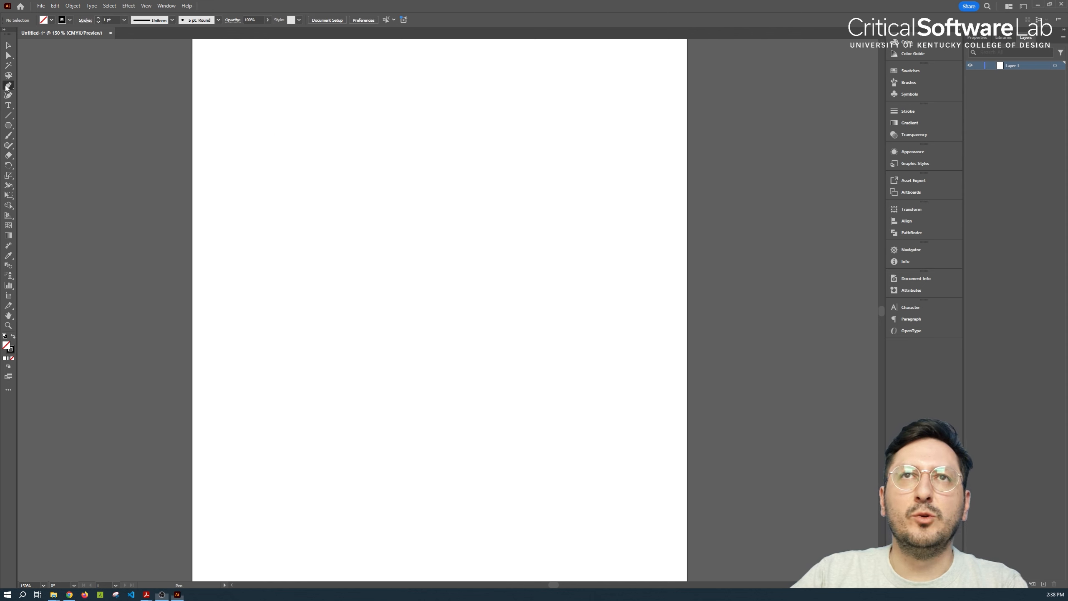
click(261, 273)
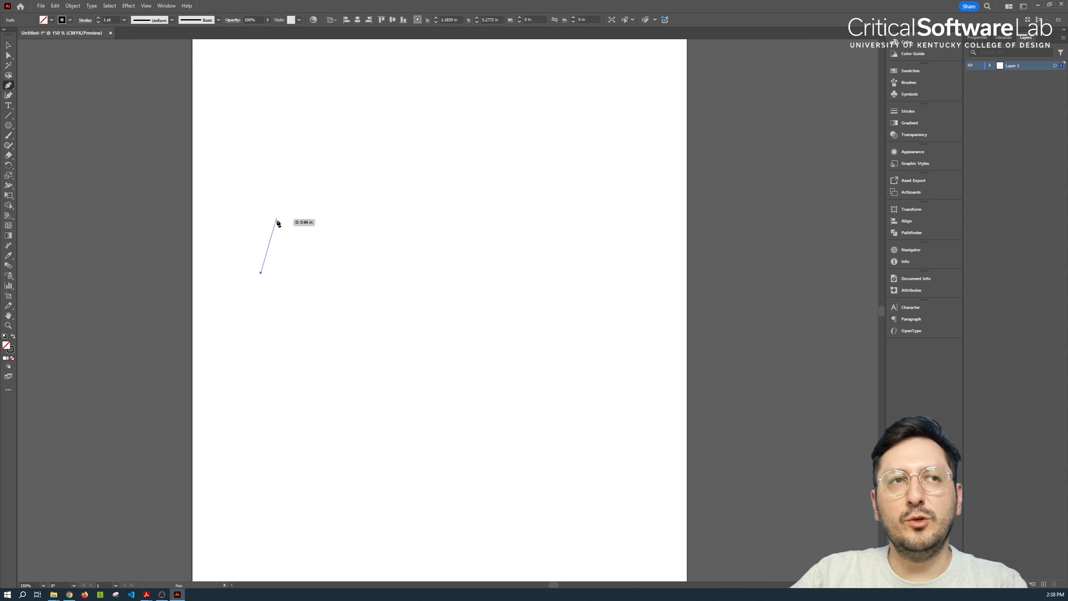
click(261, 198)
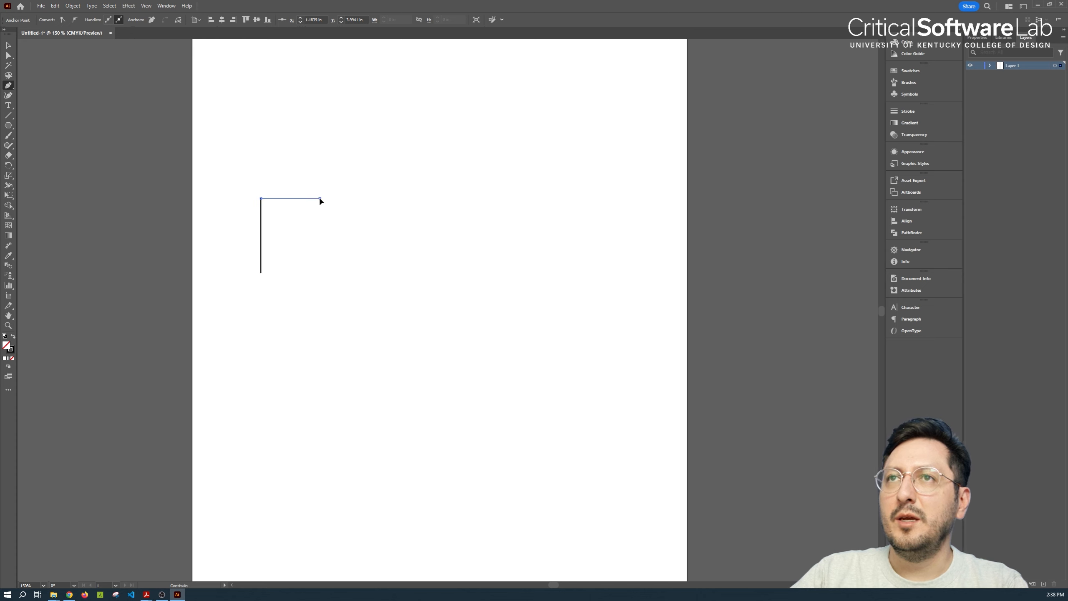
drag(320, 198, 330, 287)
drag(402, 279, 460, 279)
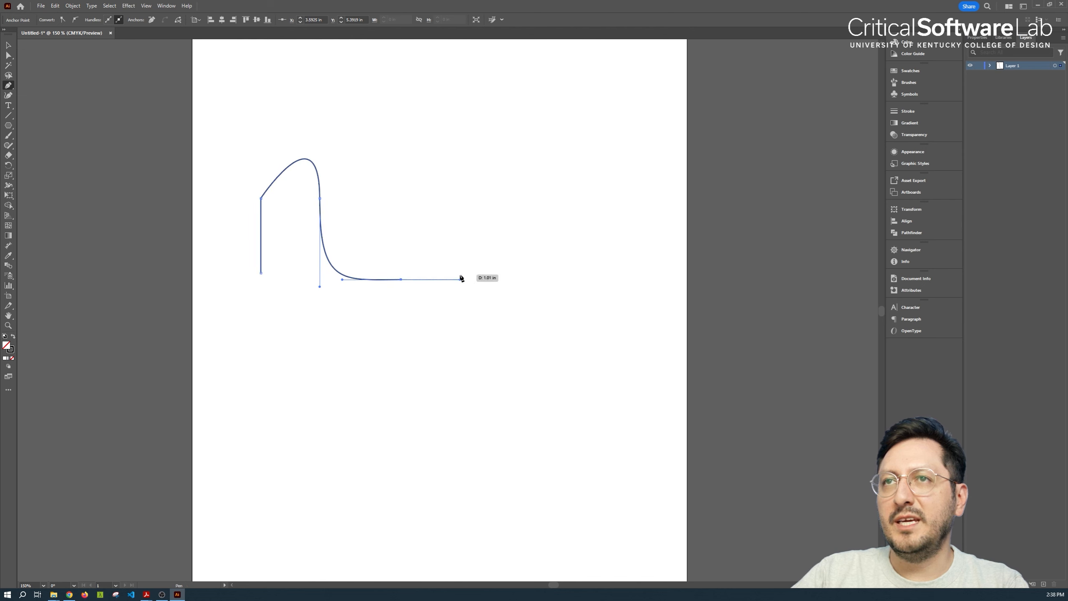
drag(460, 200, 358, 160)
key(v)
click(340, 333)
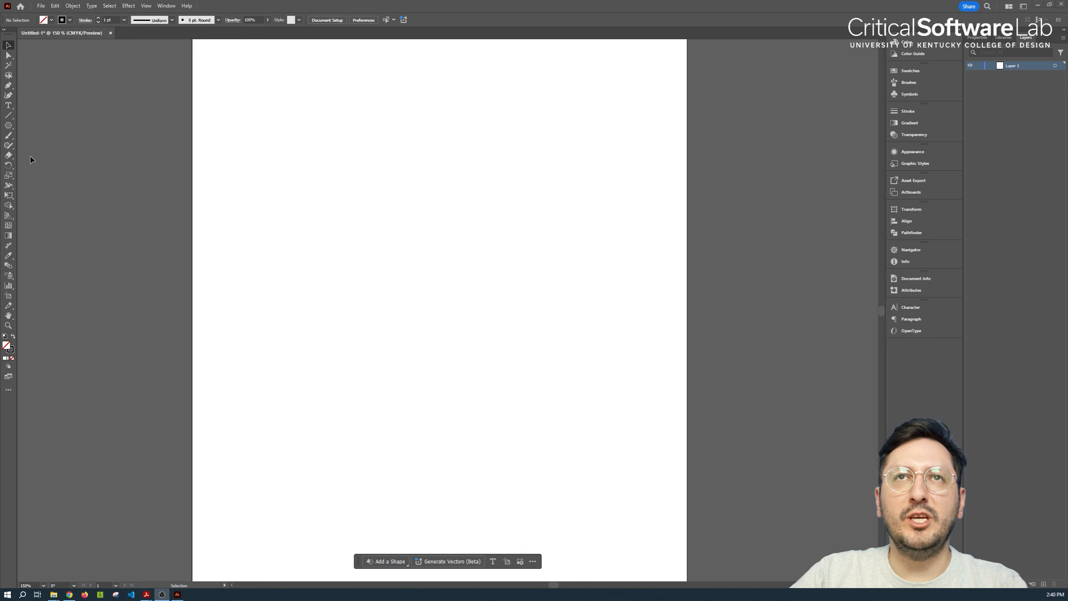
Draw a circle about 3.1 in across near the middle of the artboard with the Ellipse tool
click(9, 127)
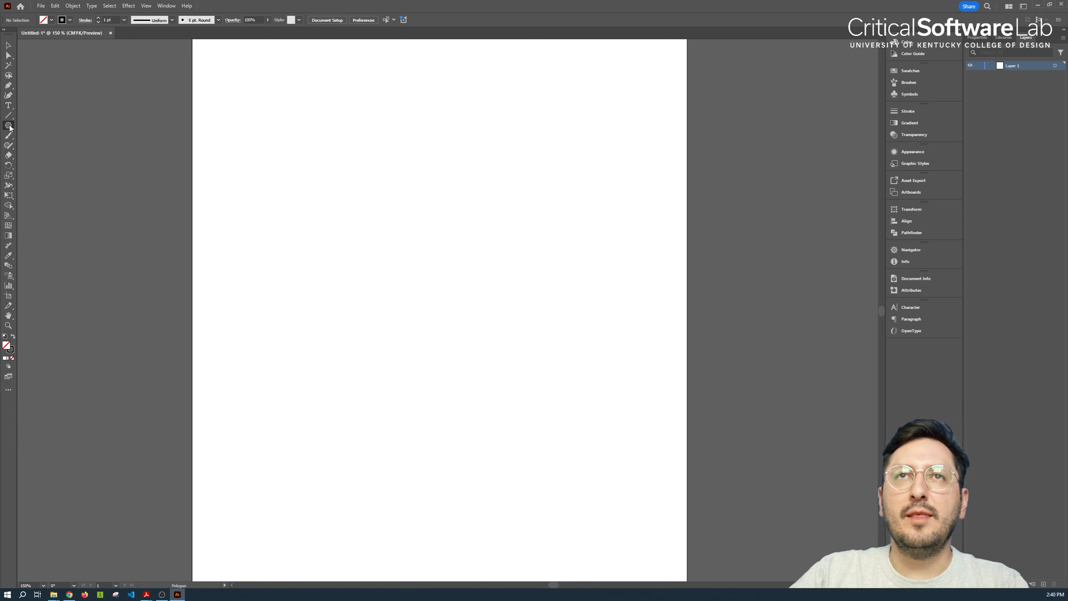
drag(10, 129, 47, 145)
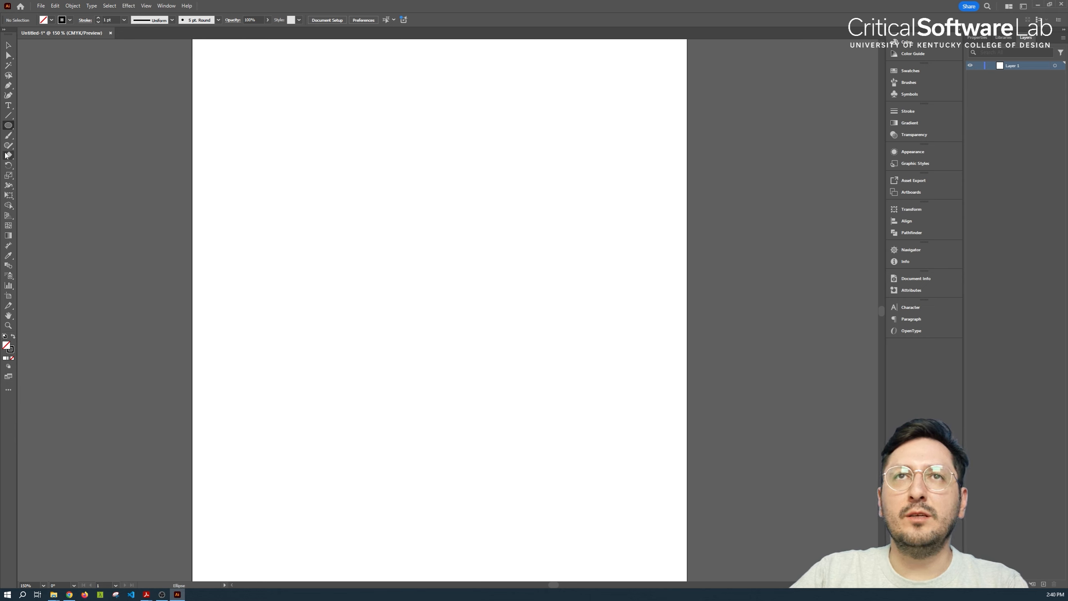
drag(323, 260, 506, 441)
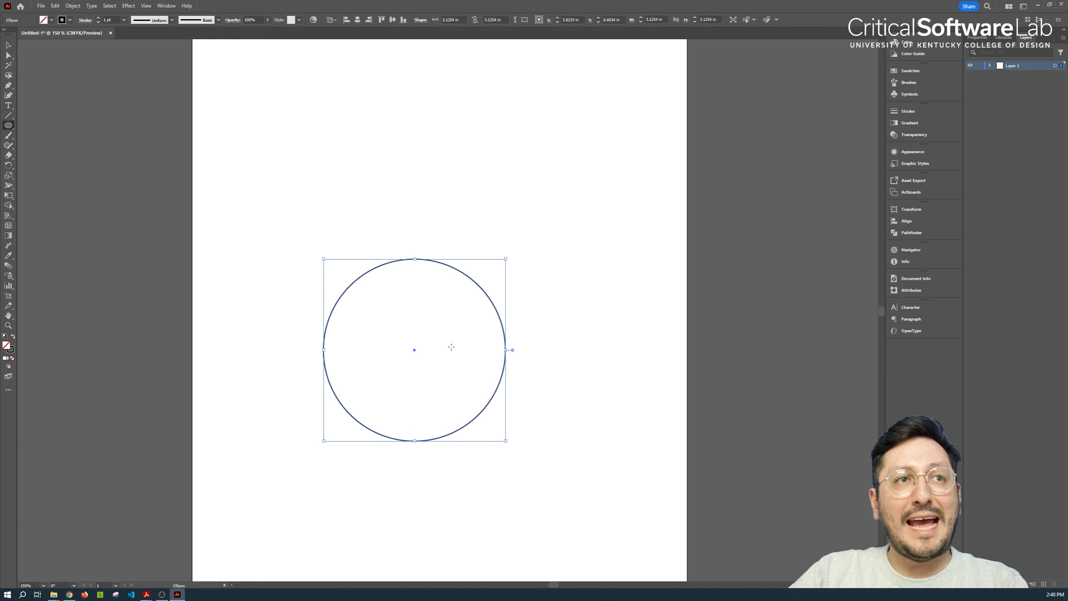
Move the circle's top anchor straight up about 1.1 in with the Direct Selection tool to form an egg shape, then deselect it
click(9, 56)
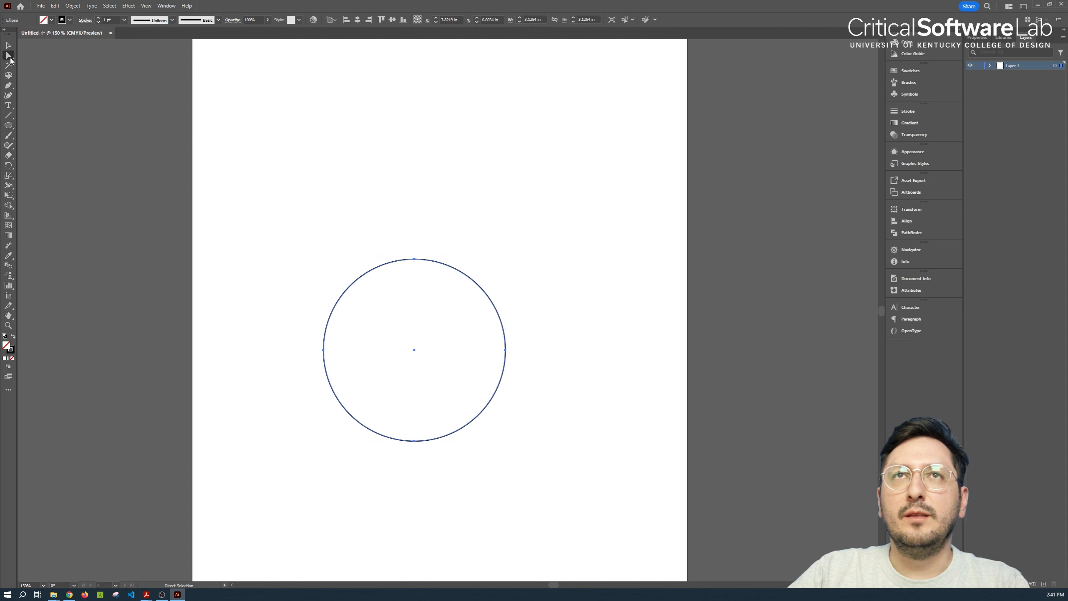
click(414, 259)
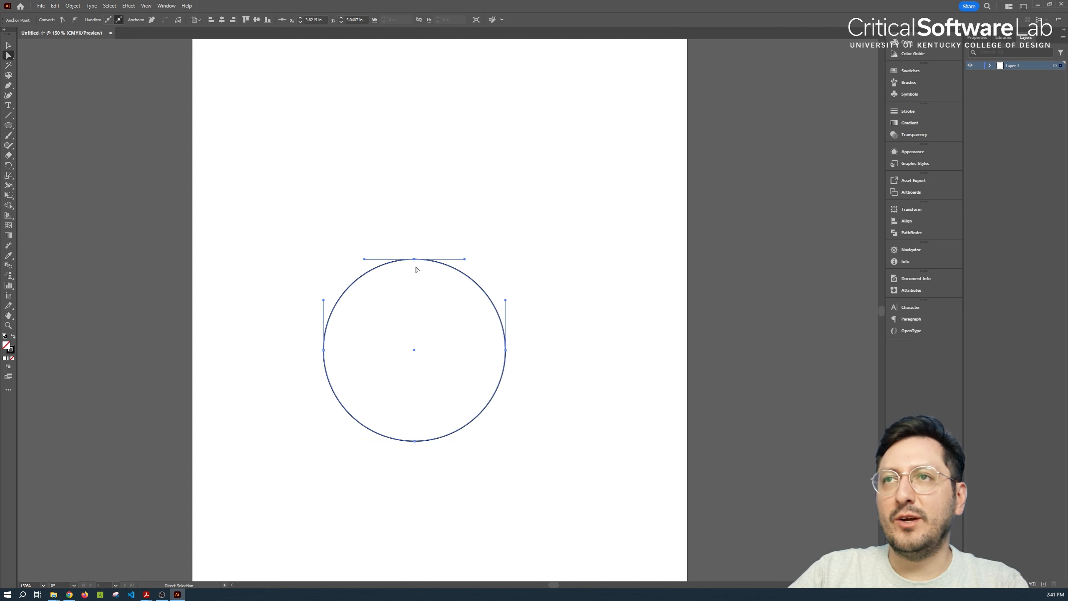
drag(415, 259, 415, 195)
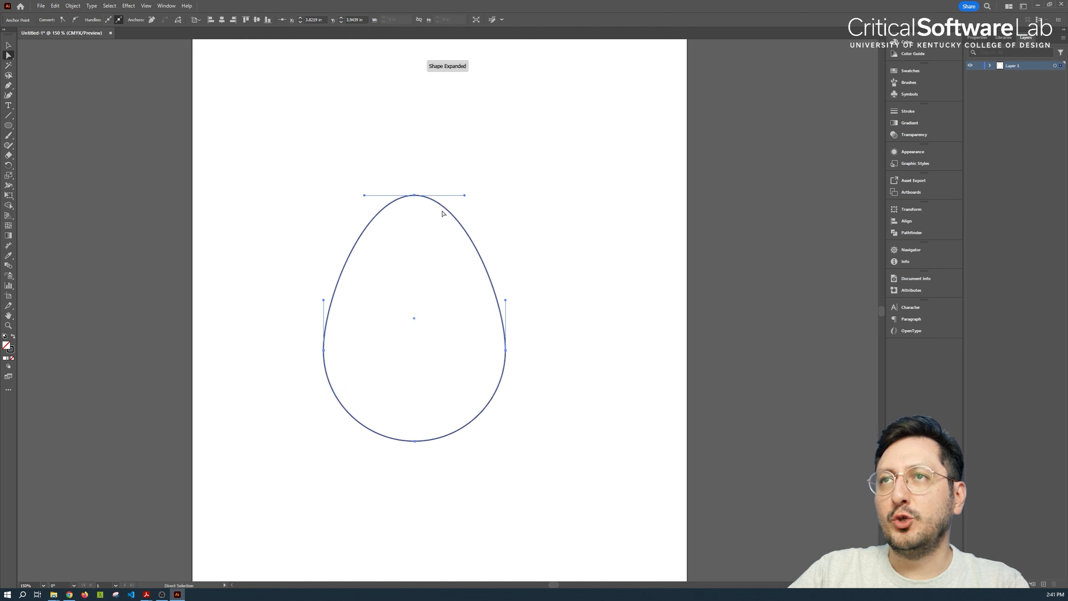
click(542, 261)
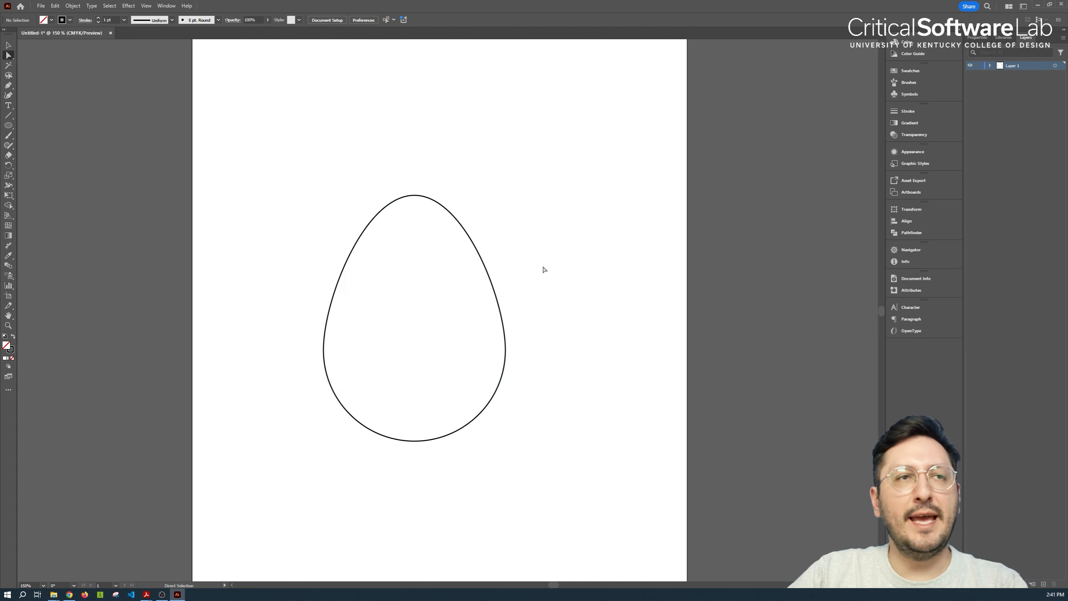
Lengthen the direction handles on the egg's upper right, upper left and bottom curves to make its outline fuller
click(467, 232)
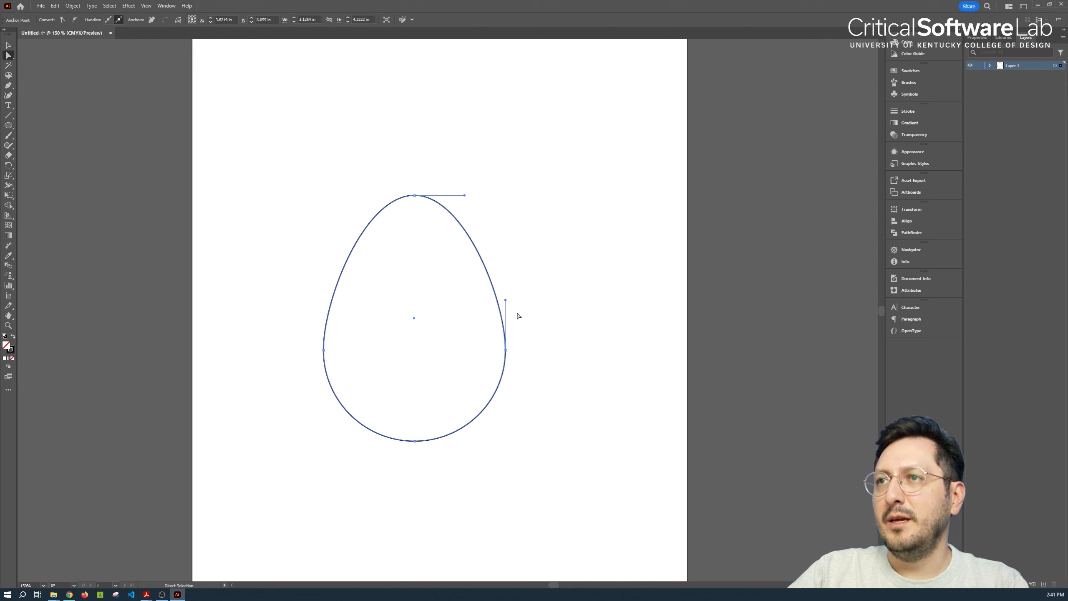
drag(506, 301, 506, 249)
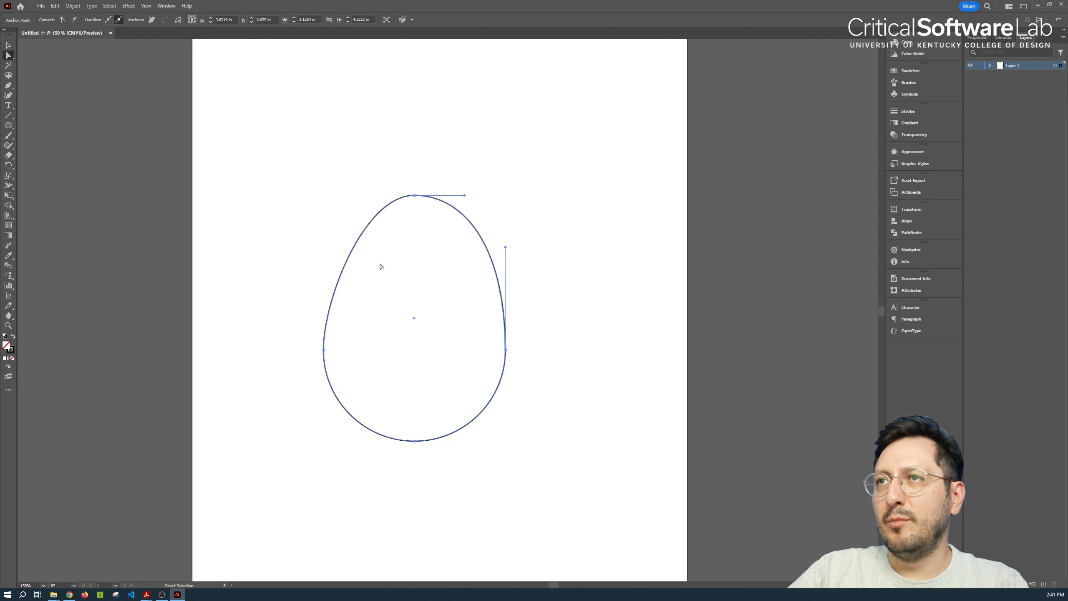
click(345, 270)
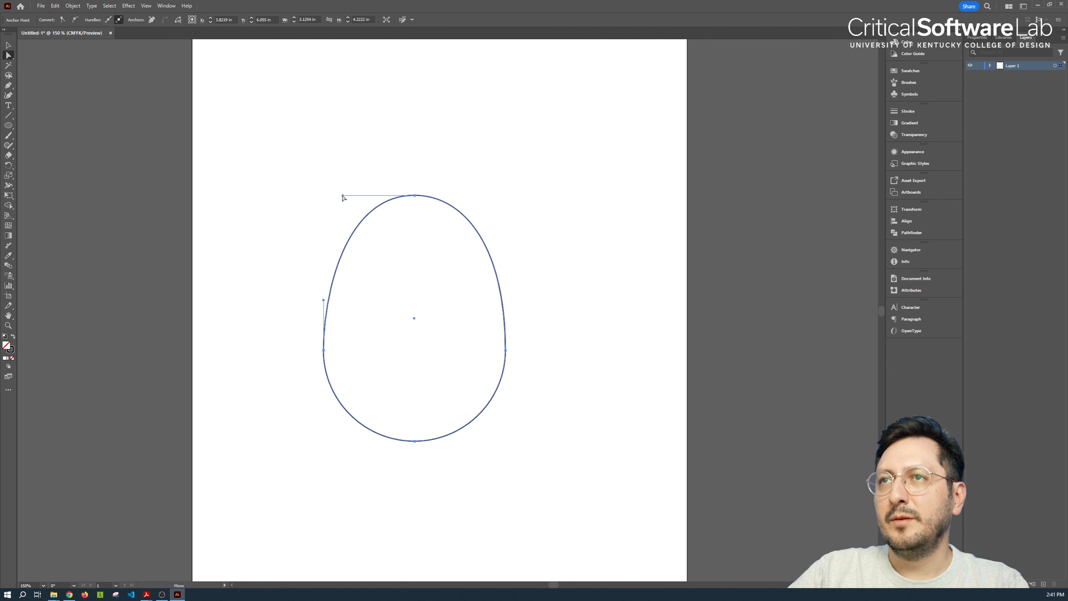
click(415, 442)
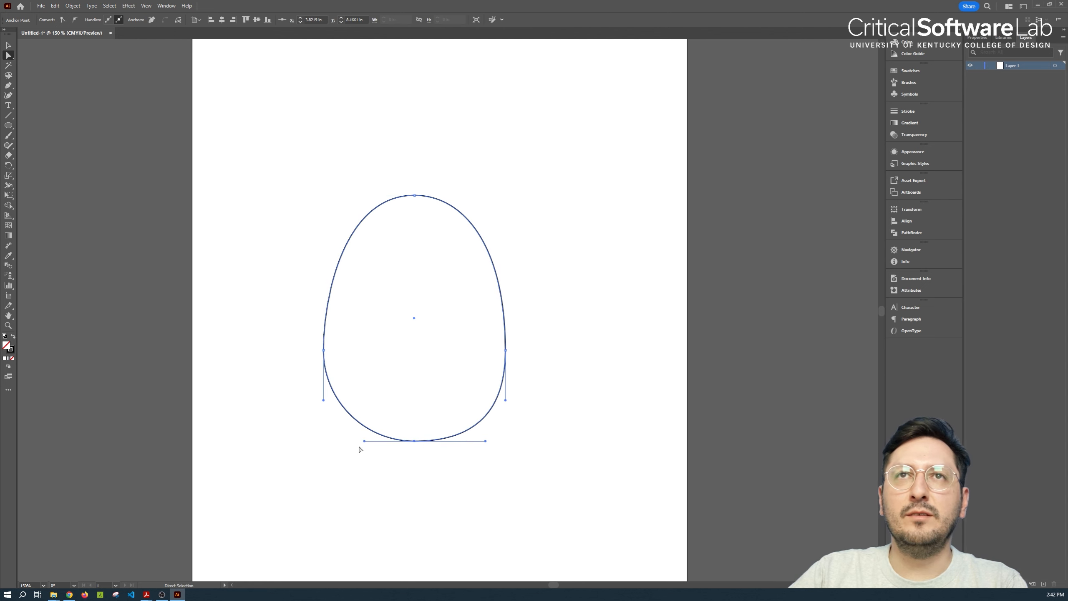
Delete the egg shape and draw a square in its place with the Rectangle tool
key(Delete)
key(Delete)
drag(8, 126, 27, 127)
mouse_move(326, 258)
mouse_down()
mouse_move(480, 352)
mouse_move(517, 449)
mouse_up()
Reshape the square with the Direct Selection tool, moving its upper-left corner about halfway down and its lower-right corner inward along the base
click(9, 57)
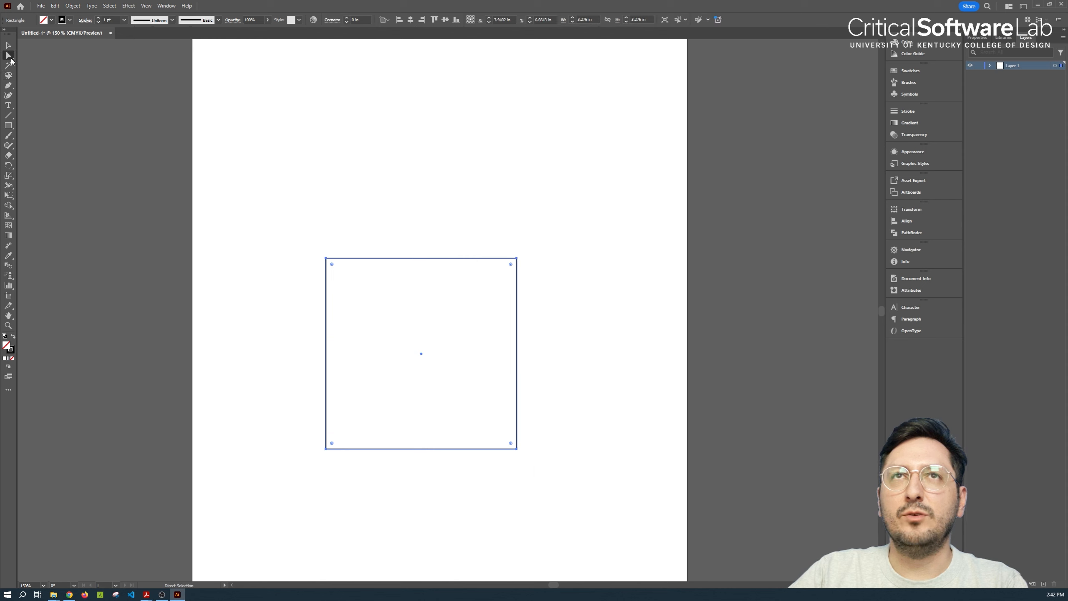
click(326, 259)
drag(326, 258, 327, 350)
drag(517, 449, 452, 450)
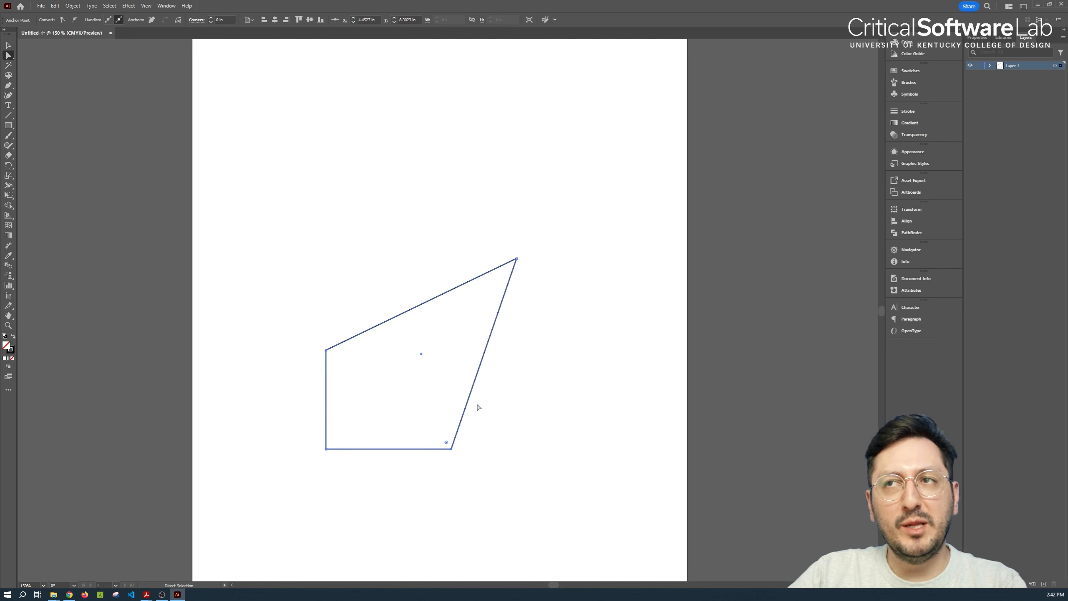
drag(517, 259, 519, 261)
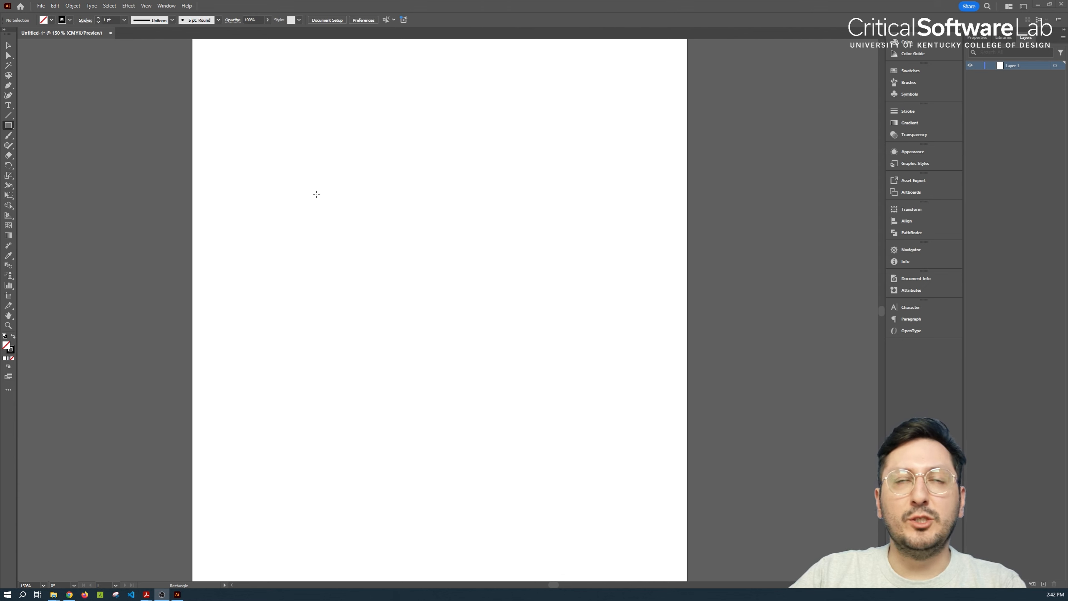
Draw a square about 3 in wide and a rectangle about 3.9 by 2.4 in overlapping its lower-right part, then deselect them
drag(298, 172, 471, 345)
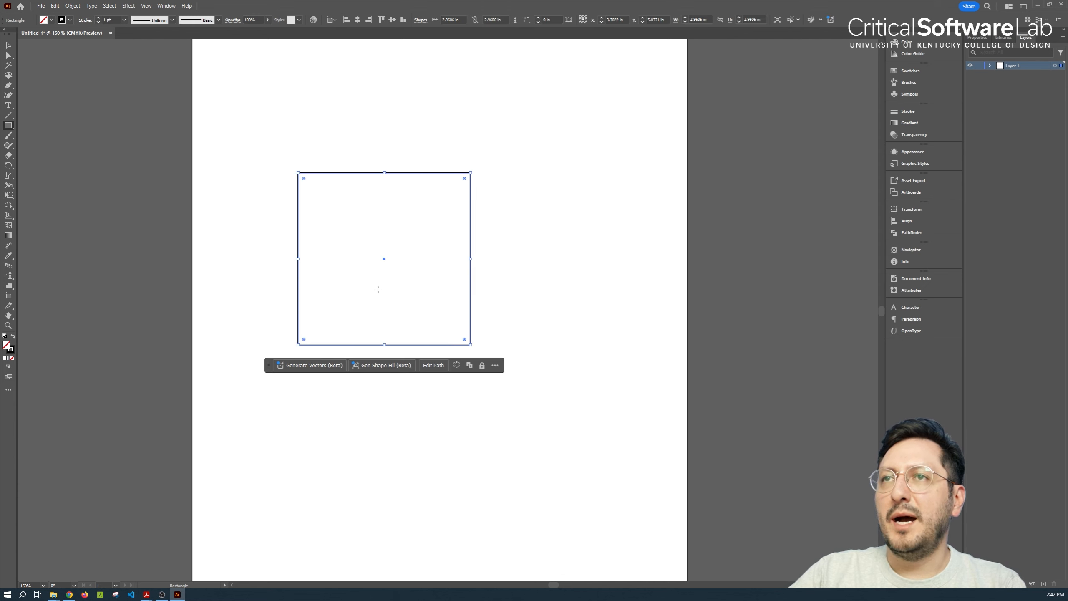
drag(345, 269, 573, 407)
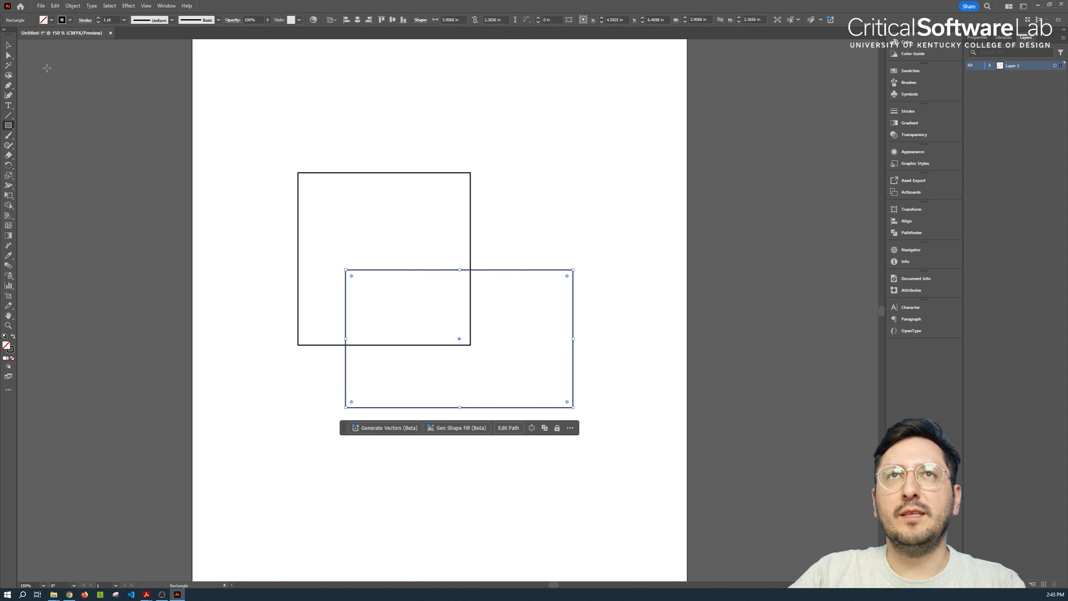
click(8, 45)
click(509, 202)
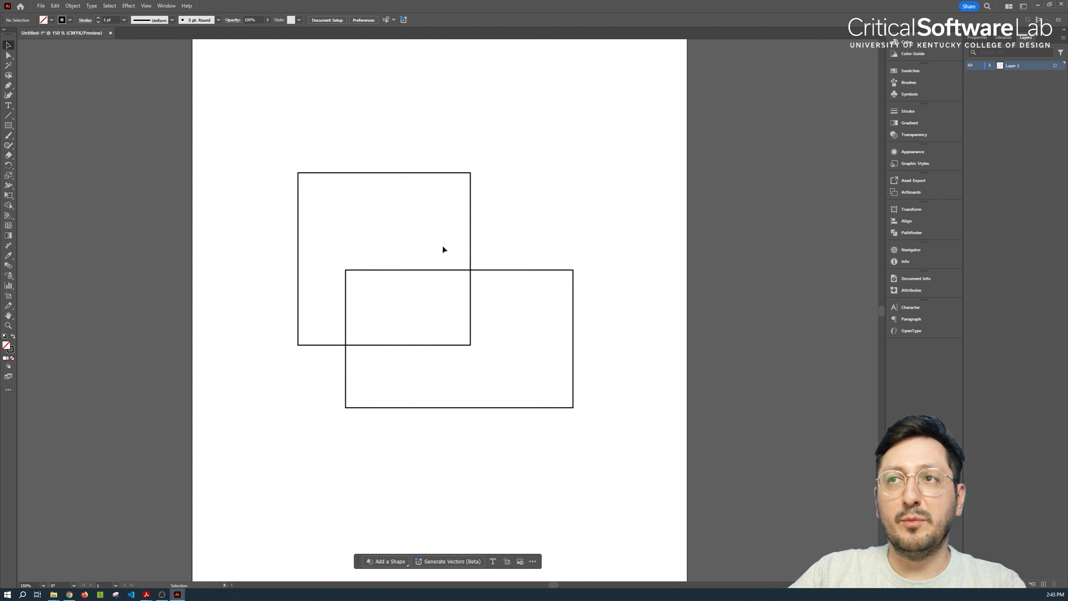
click(545, 269)
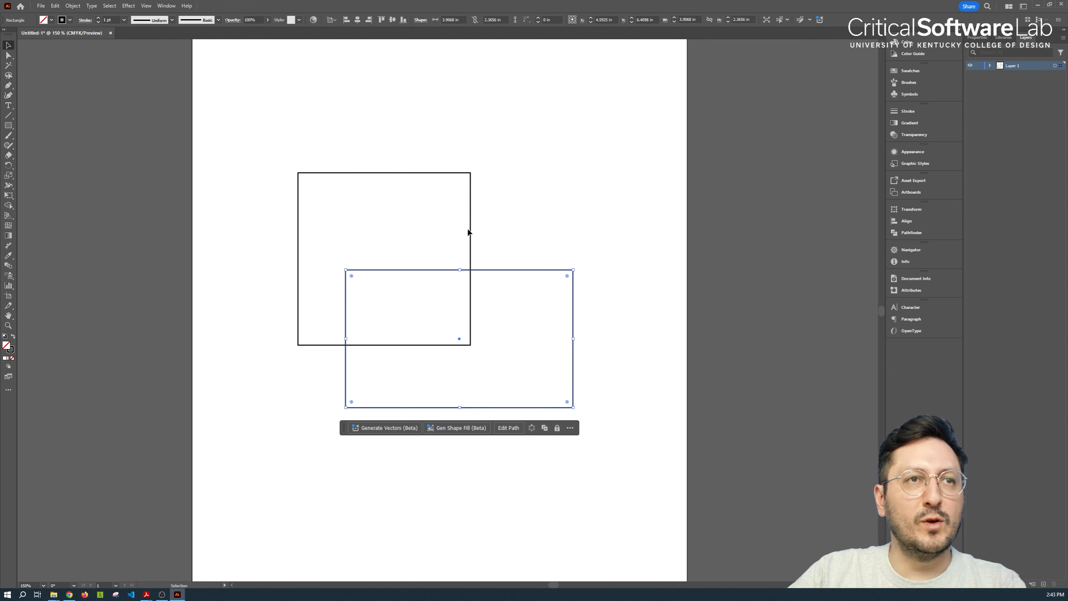
click(327, 221)
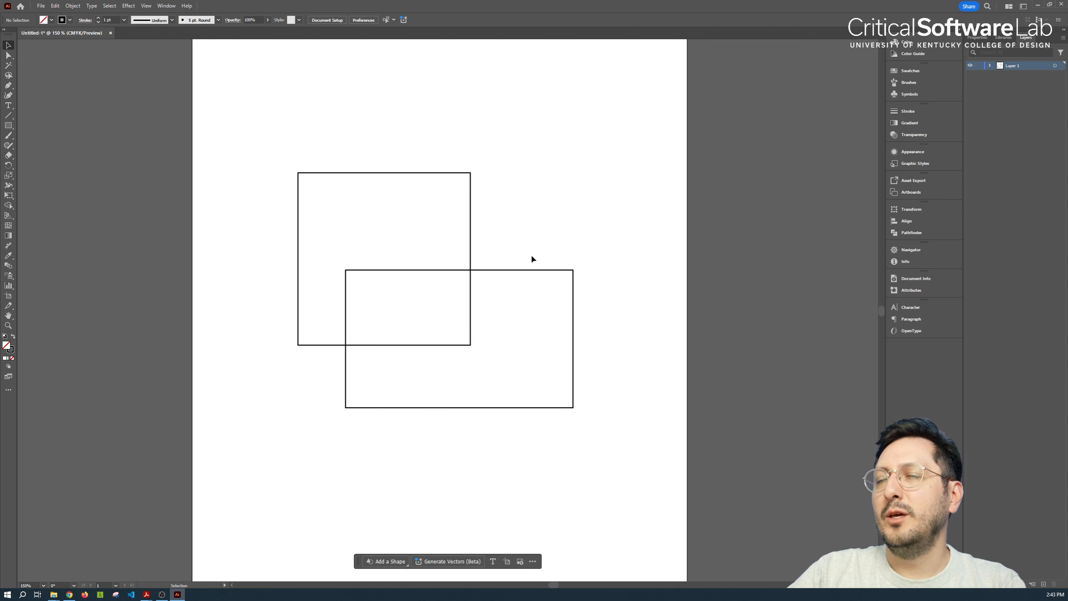
Subtract the overlapping rectangle from the square with Pathfinder's Minus Front
click(911, 234)
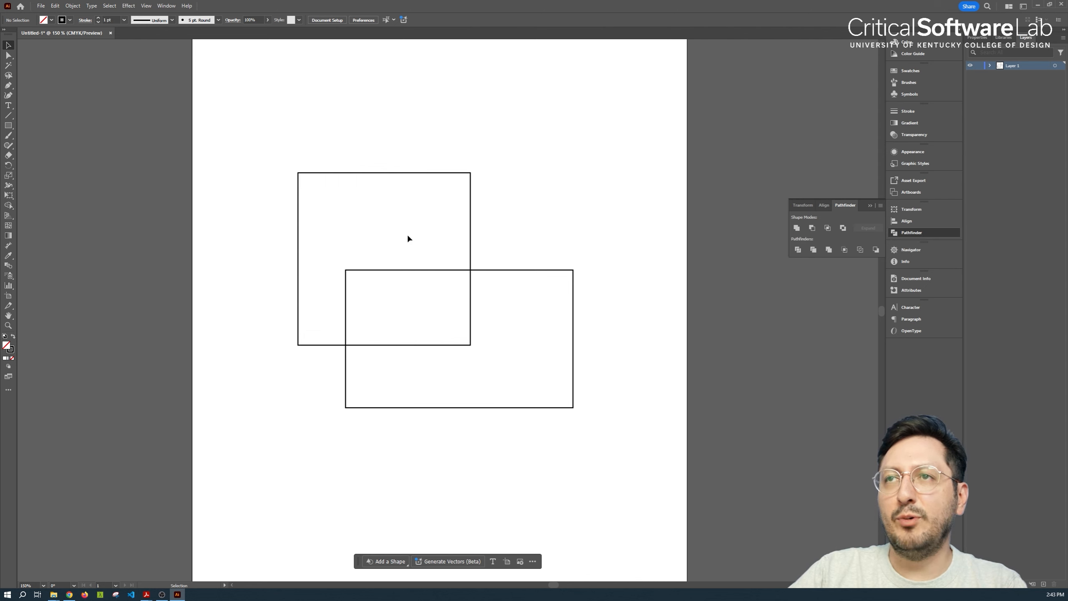
click(408, 172)
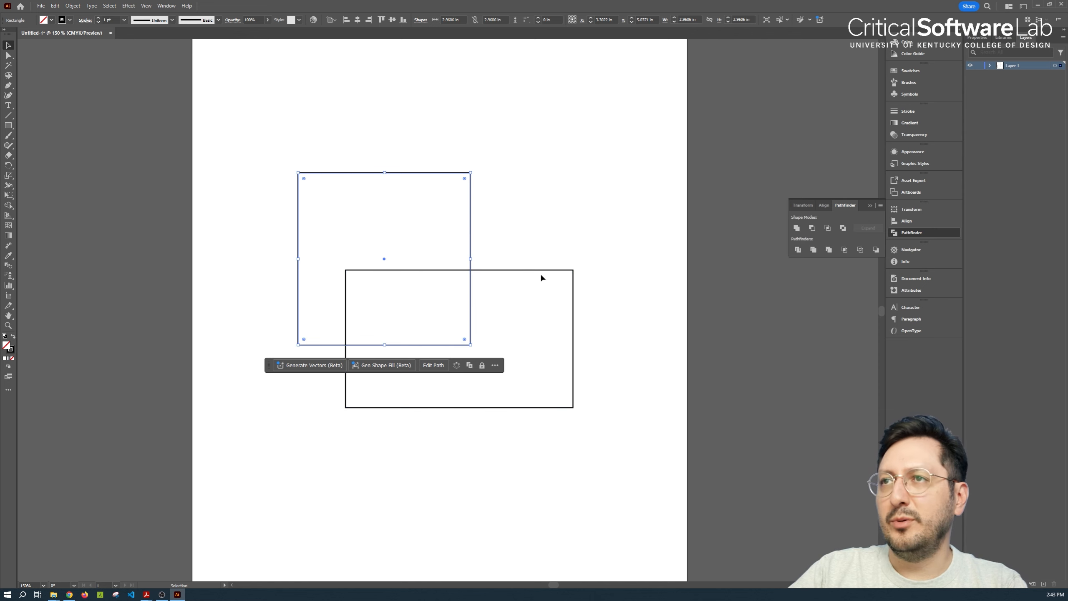
click(524, 229)
drag(540, 214, 398, 274)
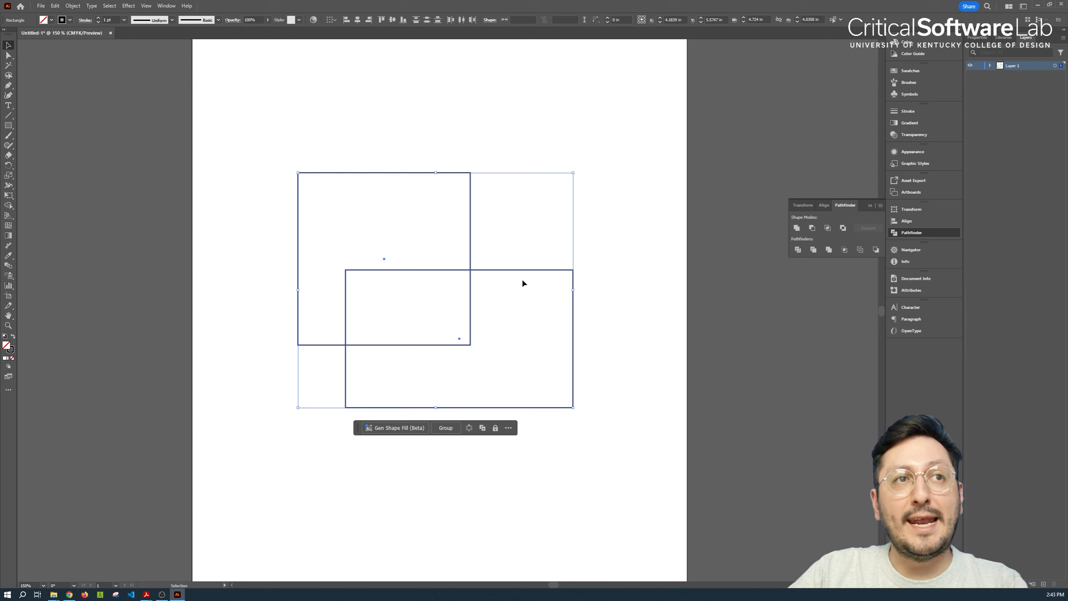
click(812, 229)
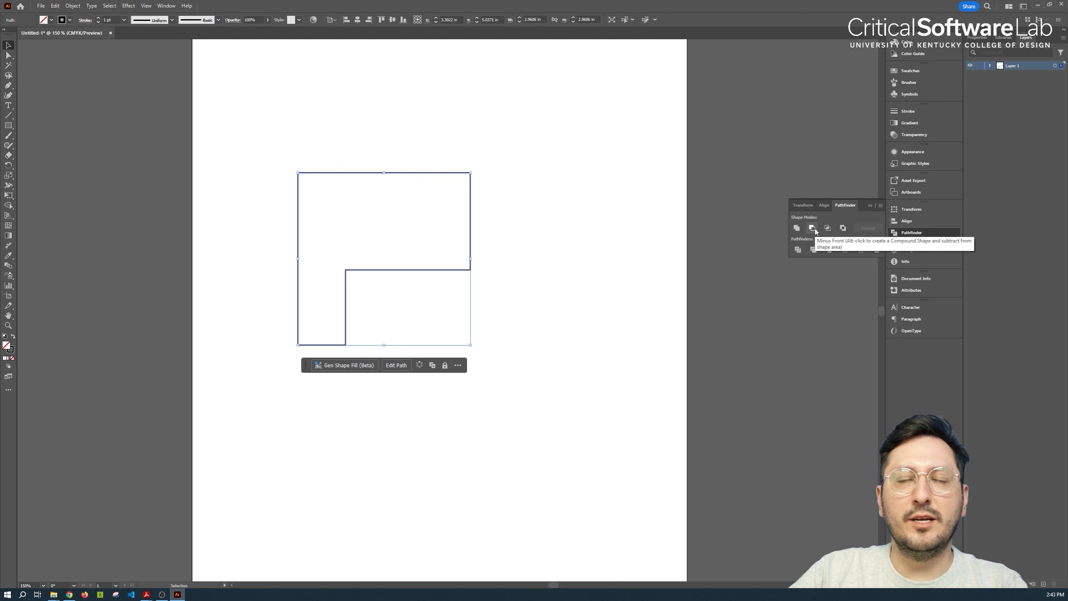
click(620, 247)
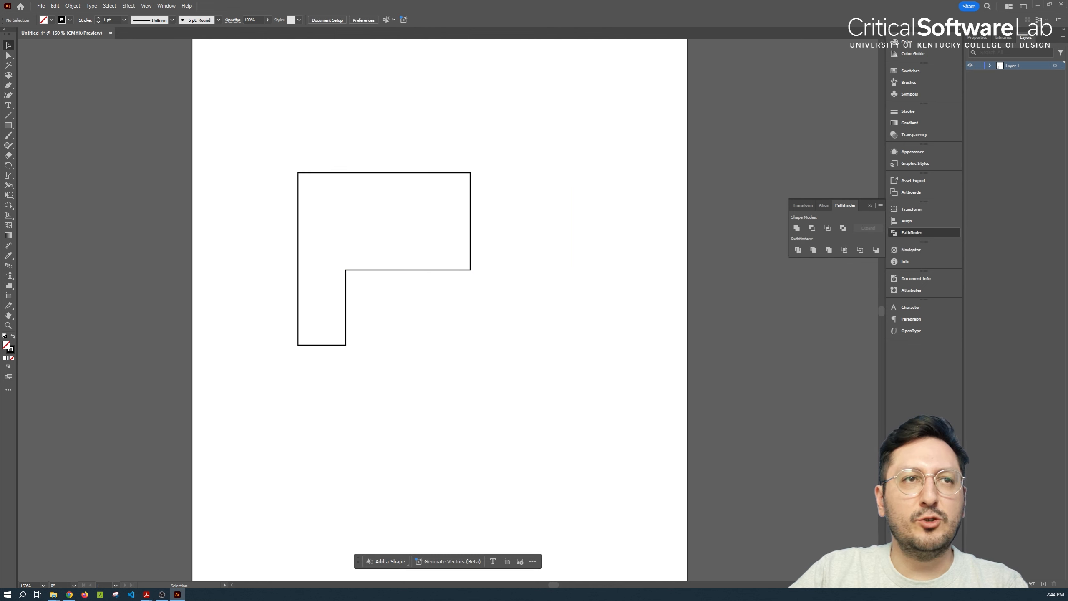
Draw a square about 3.1 in wide and a circle overlapping its lower-right corner, enlarging the circle to about 3.6 in across
drag(323, 203, 502, 358)
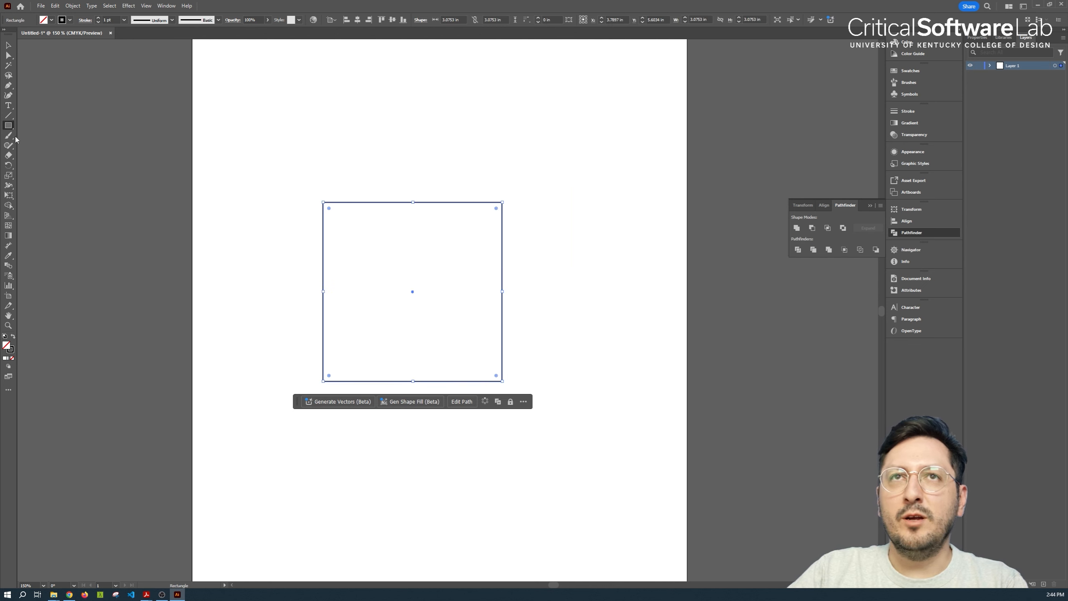
drag(8, 125, 43, 147)
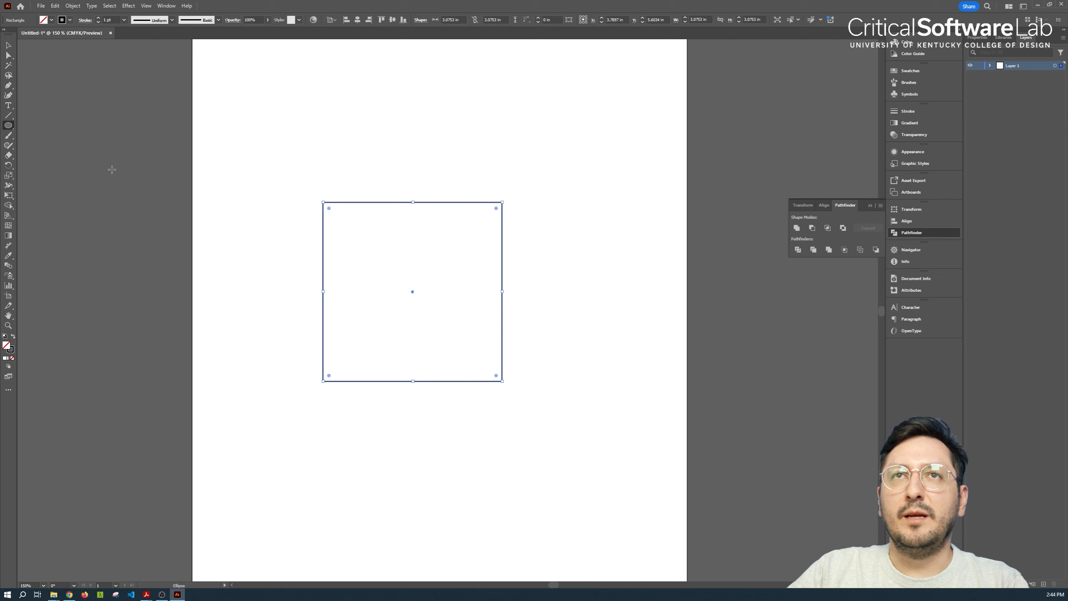
drag(423, 349, 584, 510)
key(v)
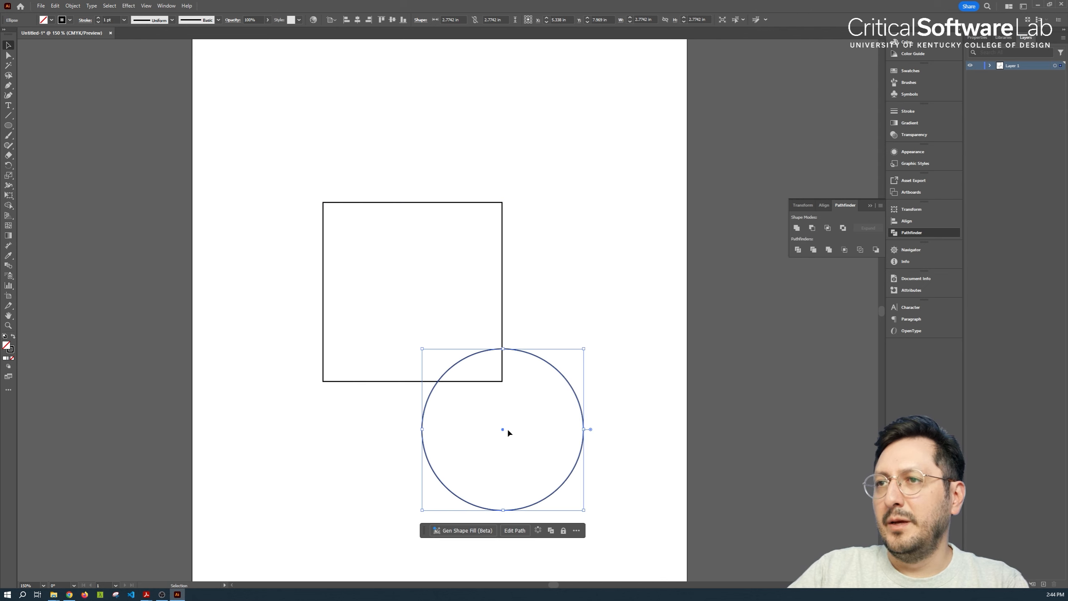
drag(554, 369, 558, 317)
Subtract the circle from the square with Minus Front, leaving a curved cut-out at the lower right
drag(536, 188, 488, 320)
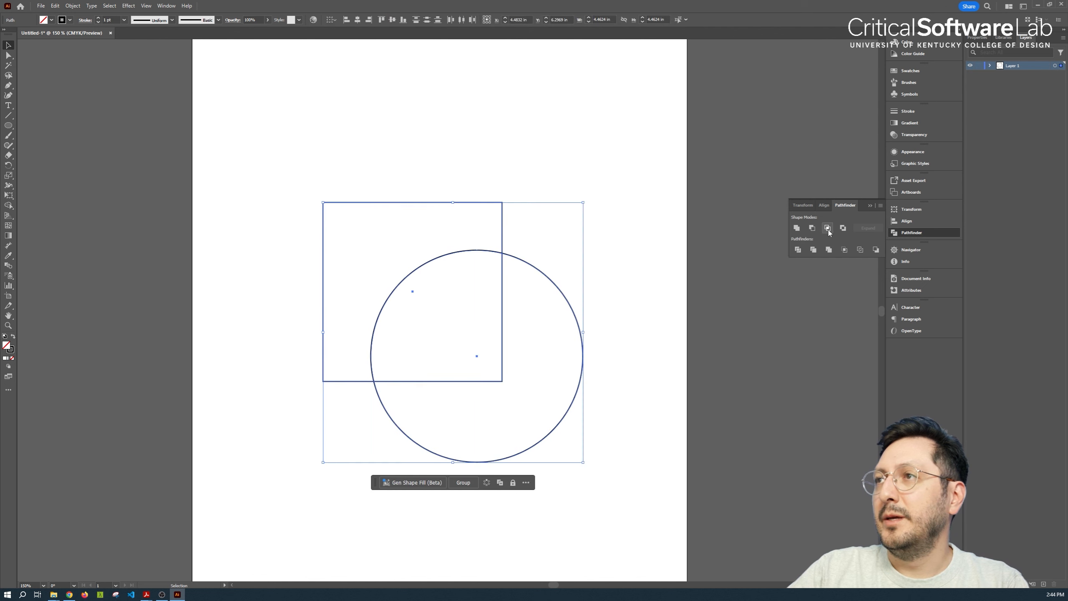
click(812, 228)
click(564, 217)
click(502, 228)
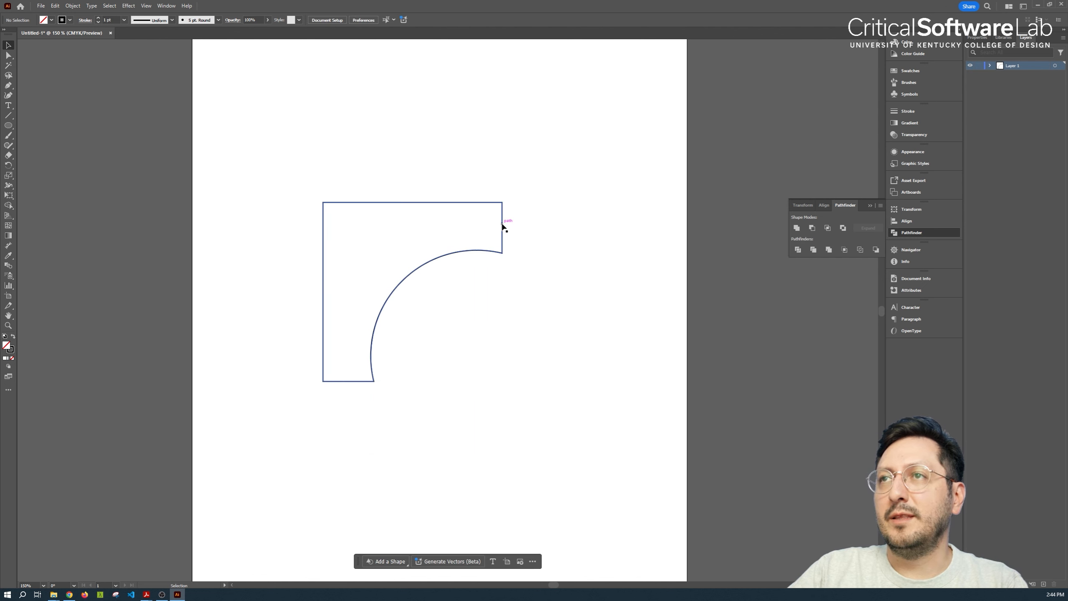
Rotate the cut shape 180° and move it about 2.1 in toward the artboard's lower right
drag(504, 387, 238, 177)
drag(502, 340, 627, 468)
click(501, 316)
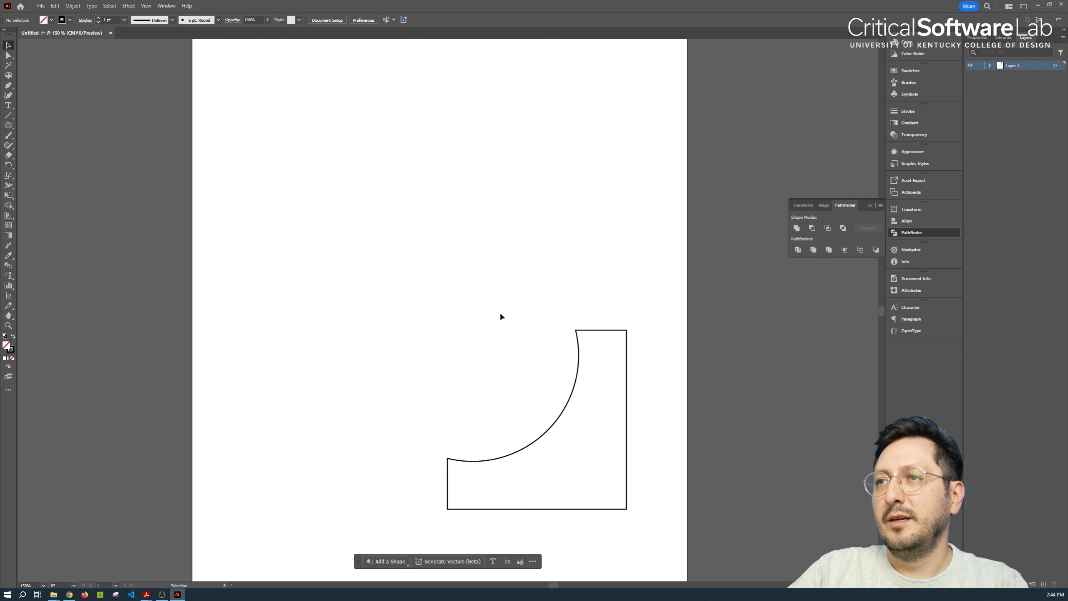
Pull both direction handles of the shape's concave curve outward with the Direct Selection tool to deepen the cut-out, then deselect it
click(9, 55)
click(543, 435)
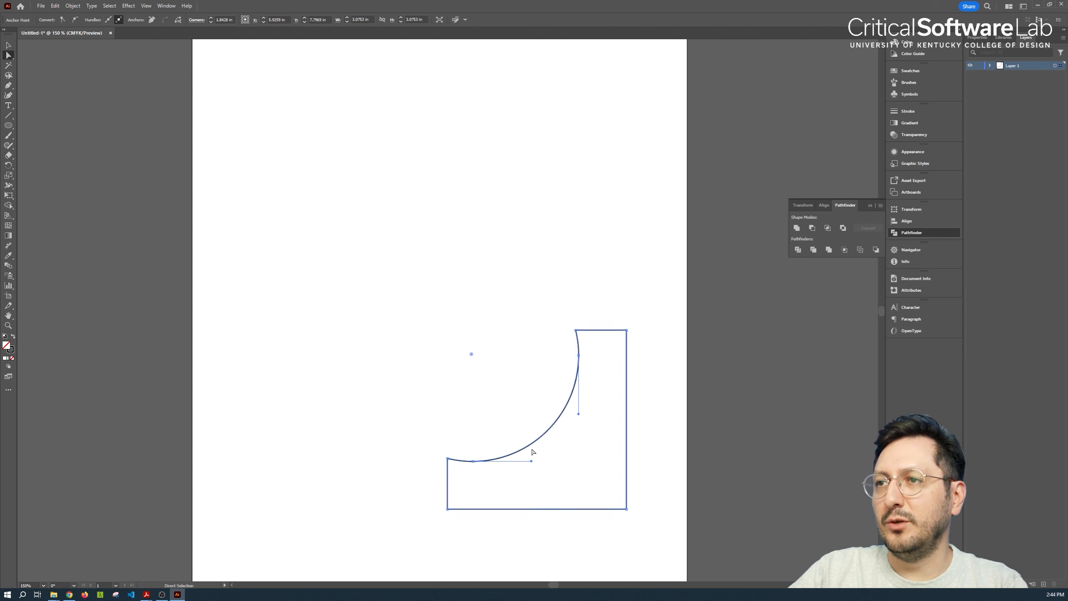
drag(531, 449, 570, 522)
drag(579, 413, 627, 410)
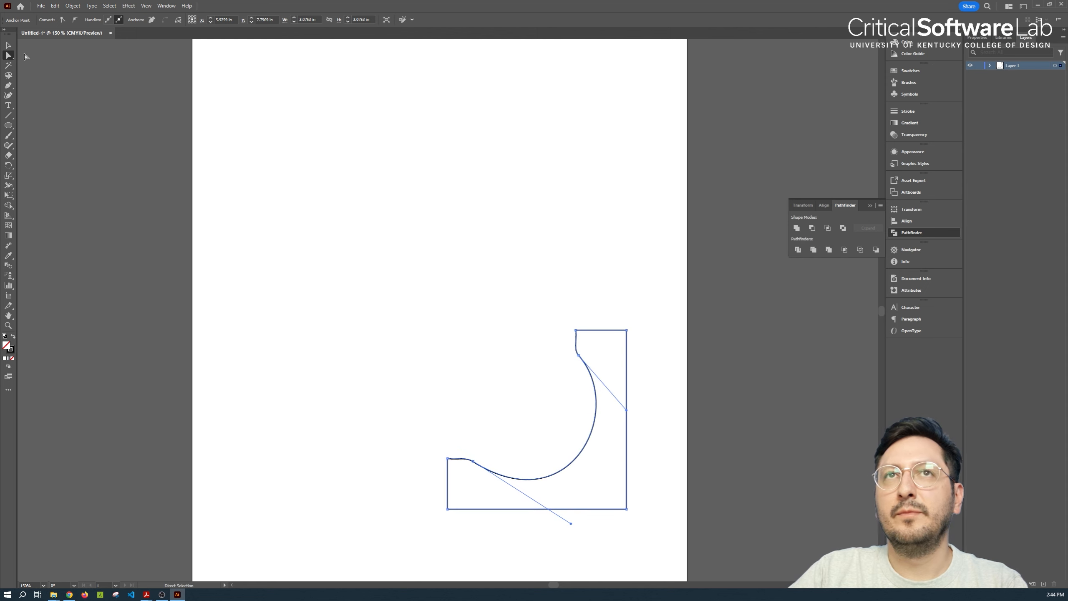
click(8, 45)
click(276, 321)
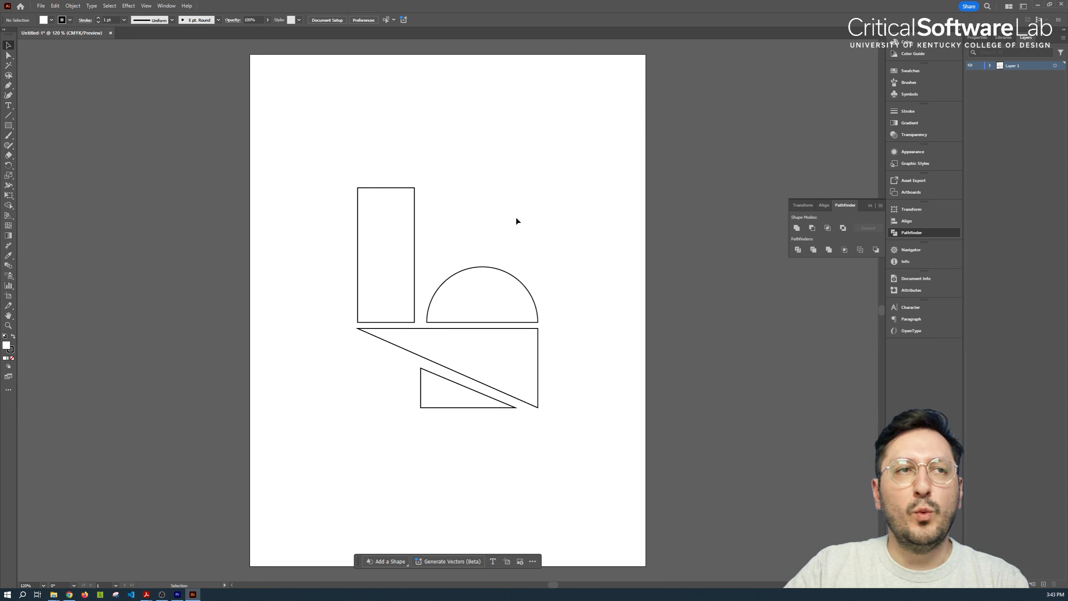
Fill the tall rectangle with bright green from the color spectrum
click(414, 220)
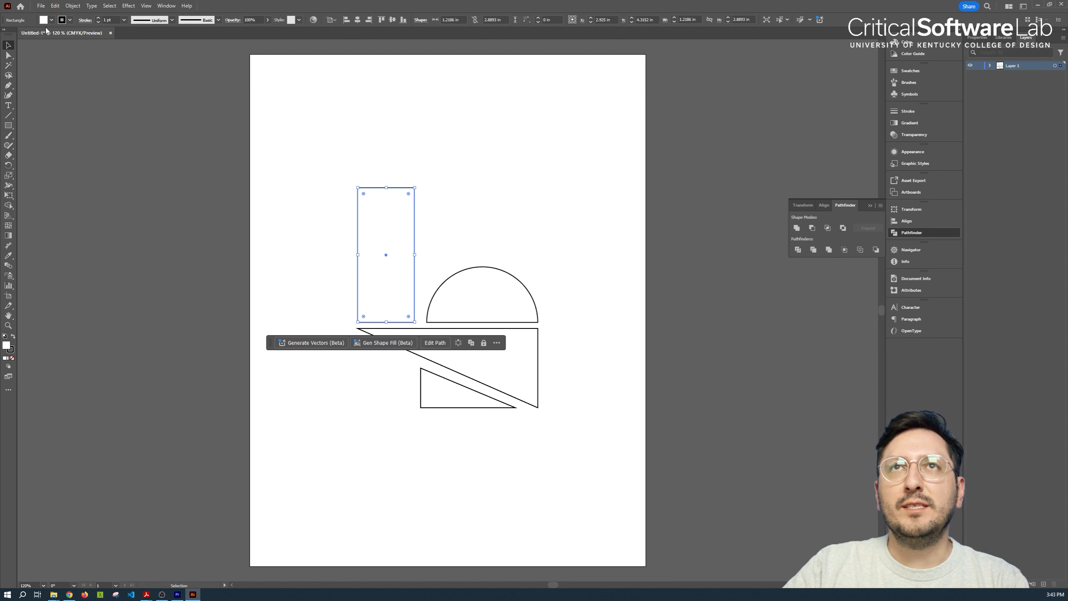
click(49, 22)
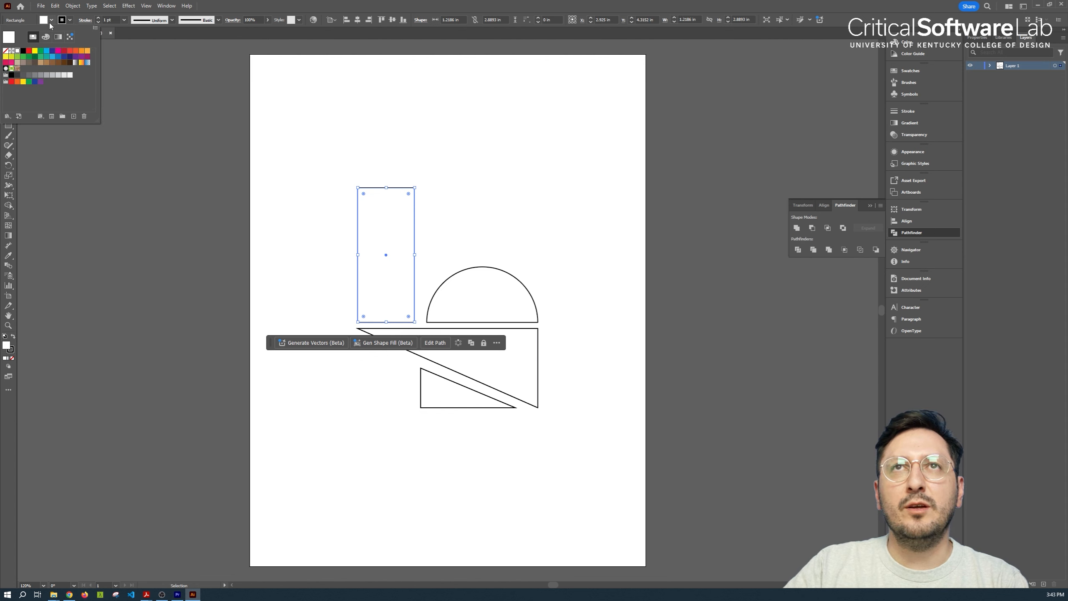
click(920, 43)
click(919, 44)
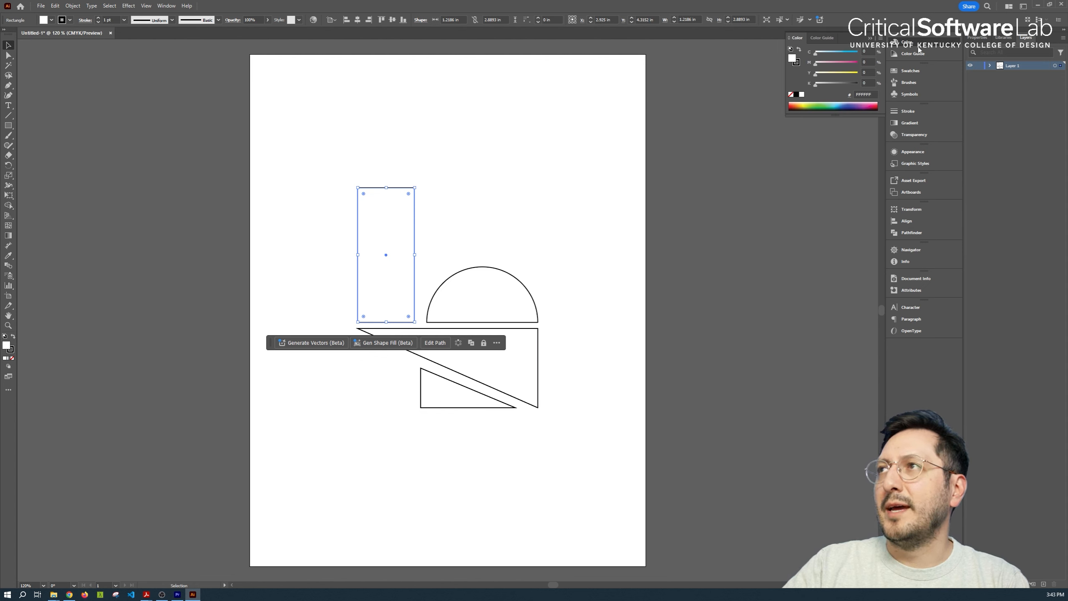
click(846, 104)
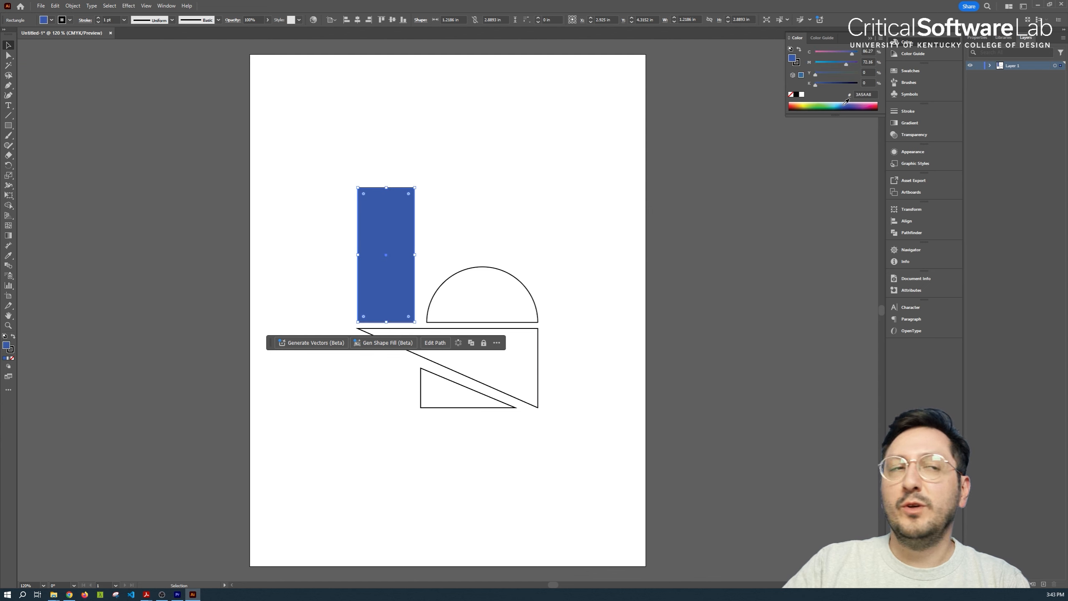
click(816, 104)
Fill the semicircle with dark navy blue from the color spectrum and deselect it
click(517, 295)
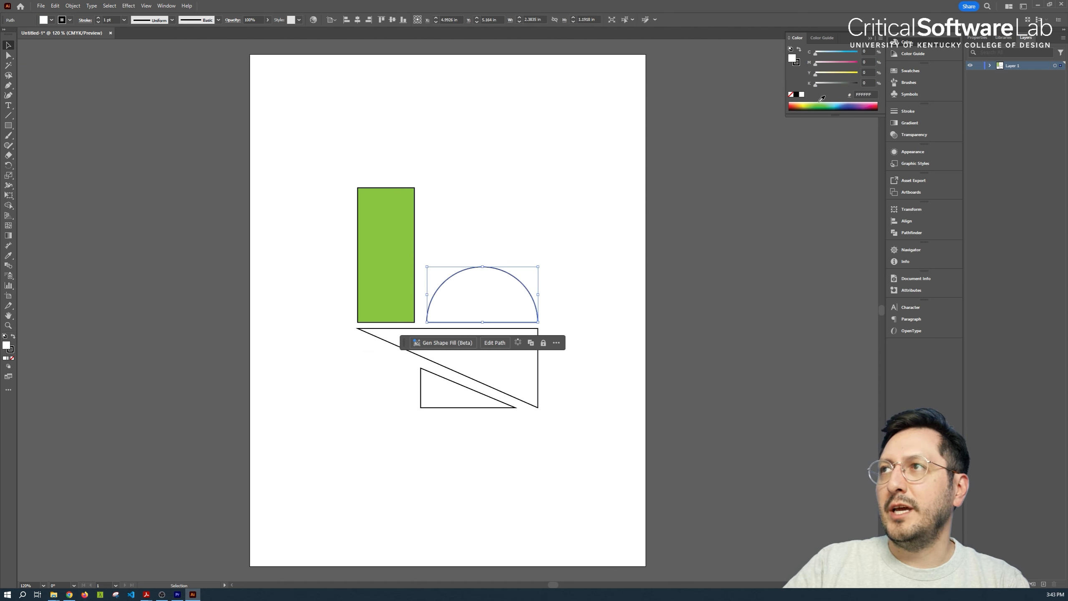
click(851, 107)
click(579, 326)
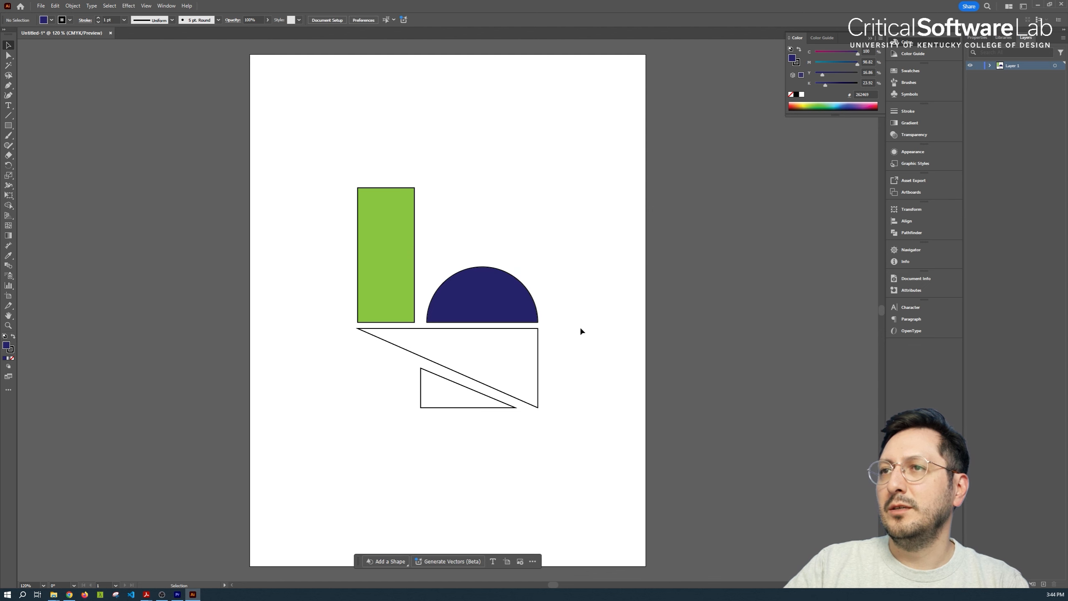
Fill the large triangle with magenta and the small triangle beneath it with red
click(539, 358)
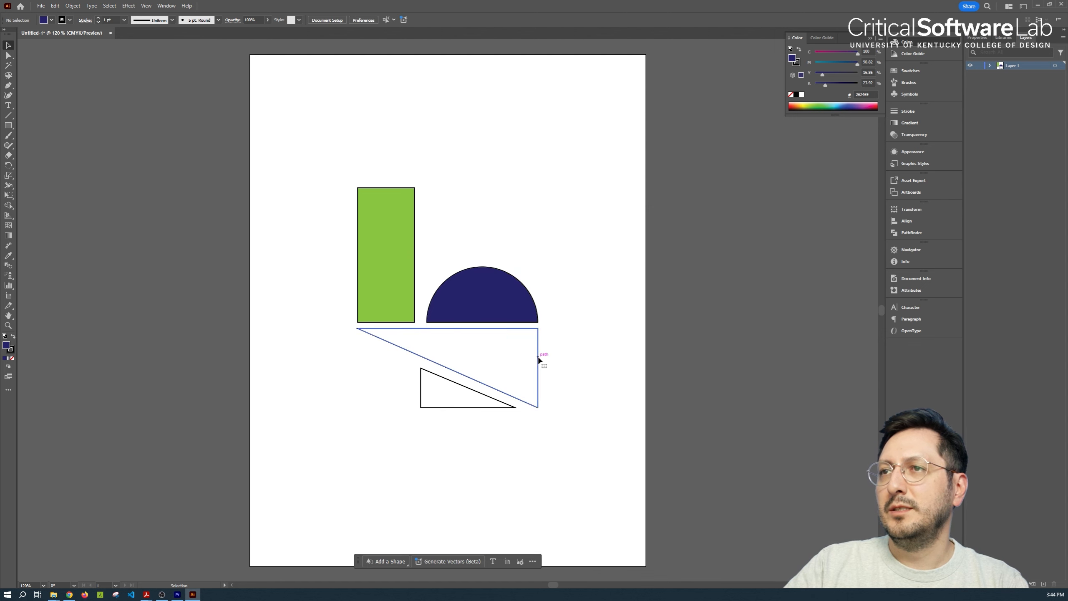
click(872, 105)
click(587, 355)
Remove the outline from the green rectangle by setting its stroke to None, then deselect it
click(411, 218)
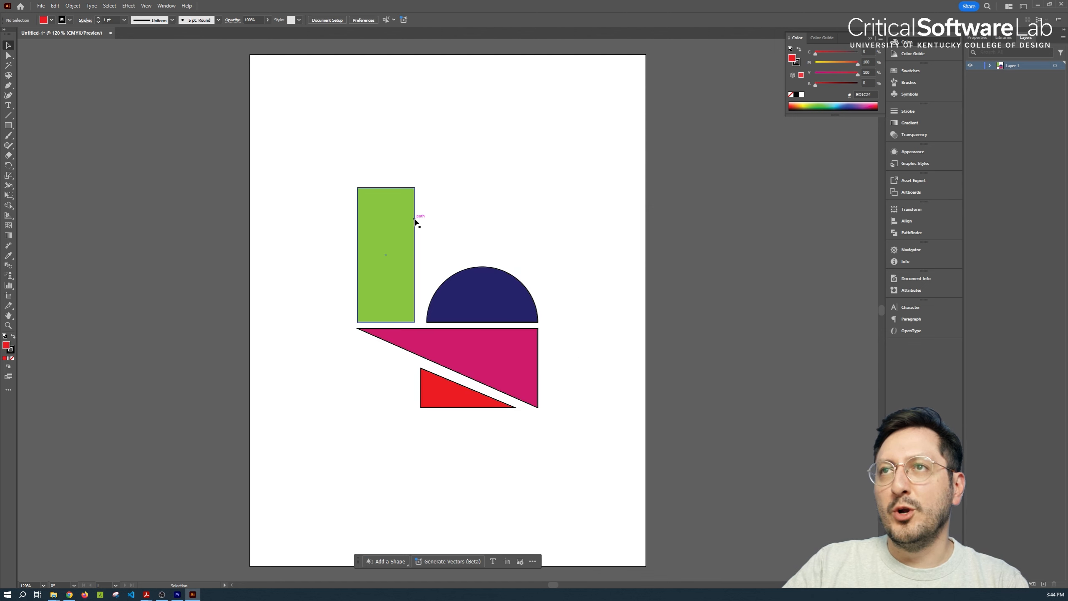
click(70, 20)
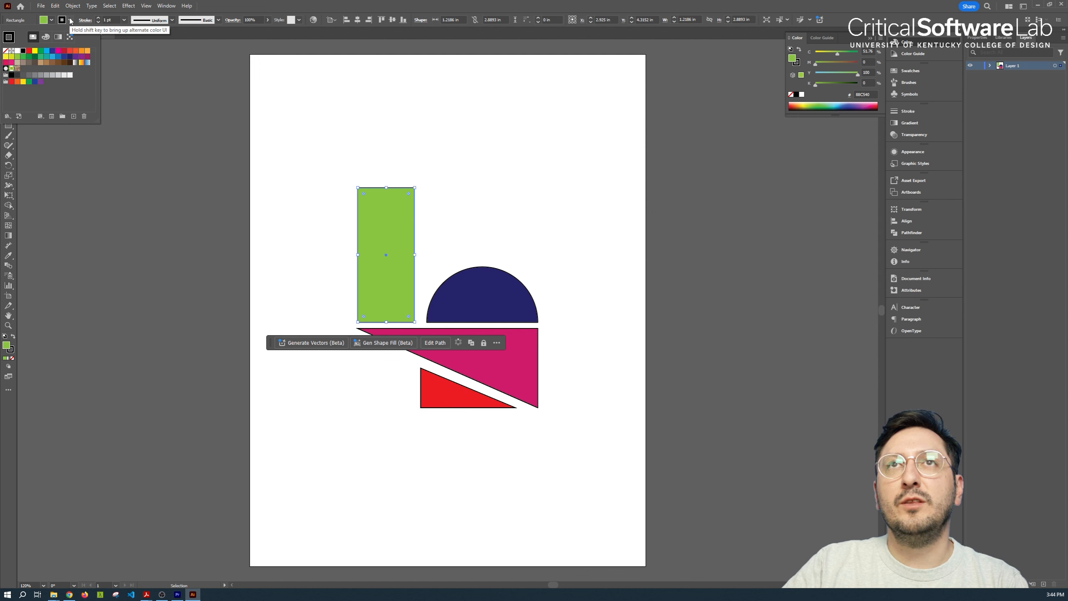
click(5, 51)
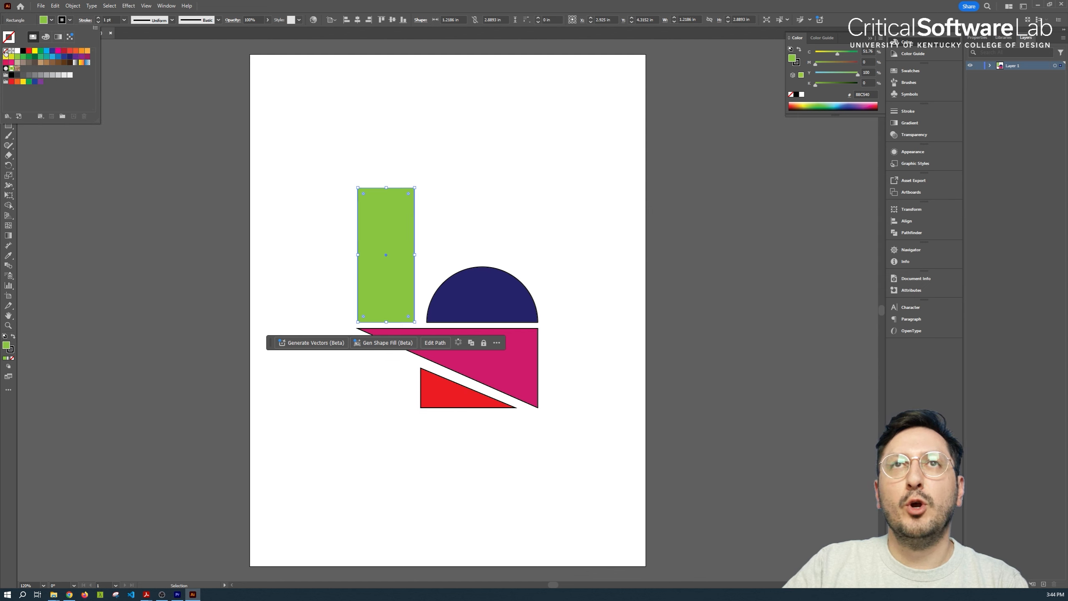
click(443, 222)
Set the navy semicircle's stroke weight to 9 pt
click(505, 309)
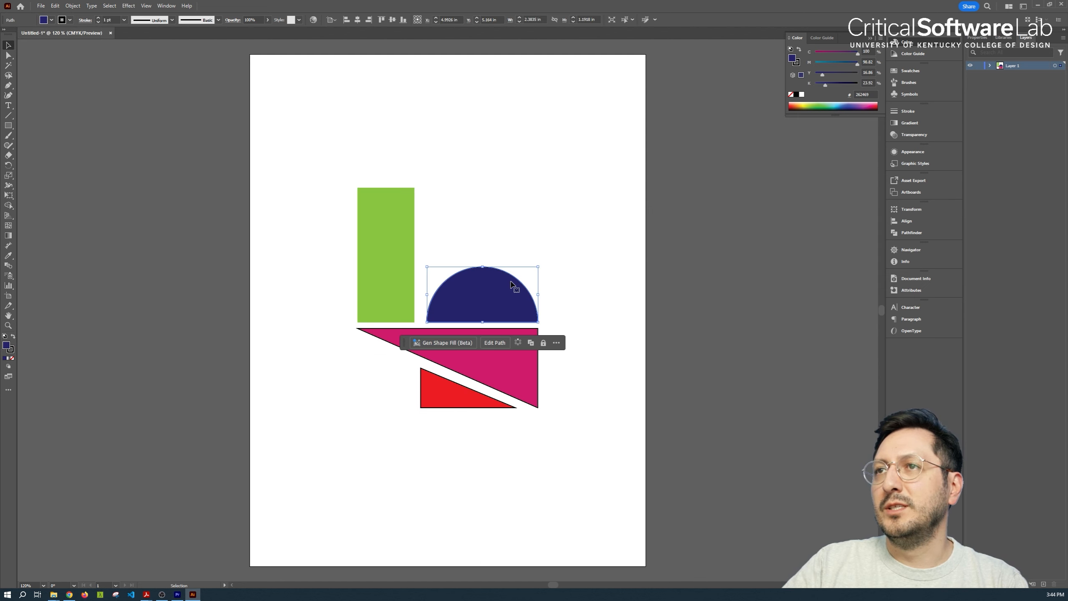
click(111, 20)
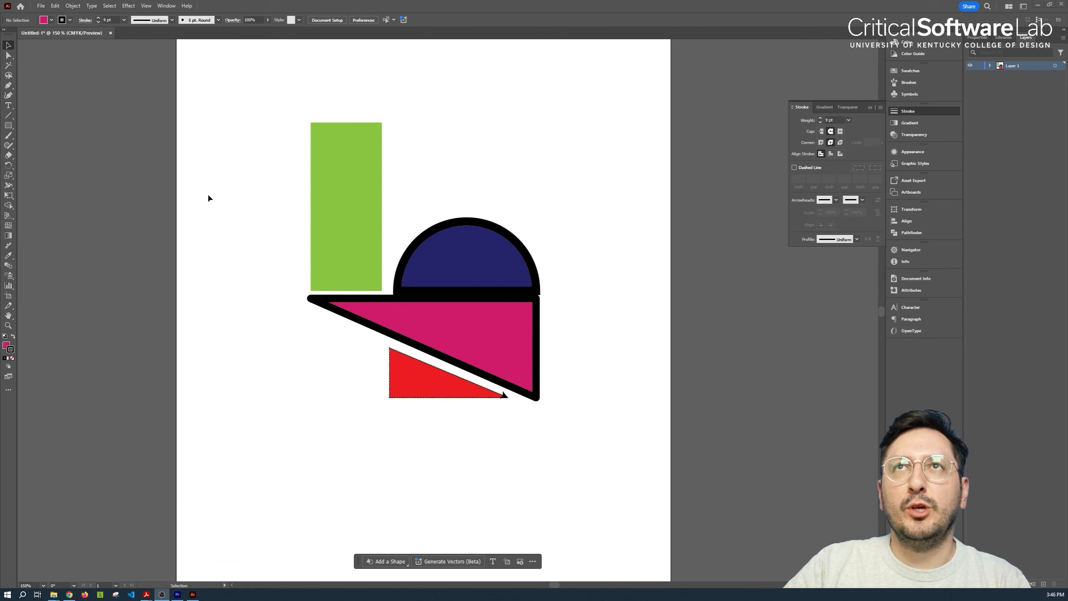
Open the Basic Graphics_Dots pattern swatch library
click(167, 6)
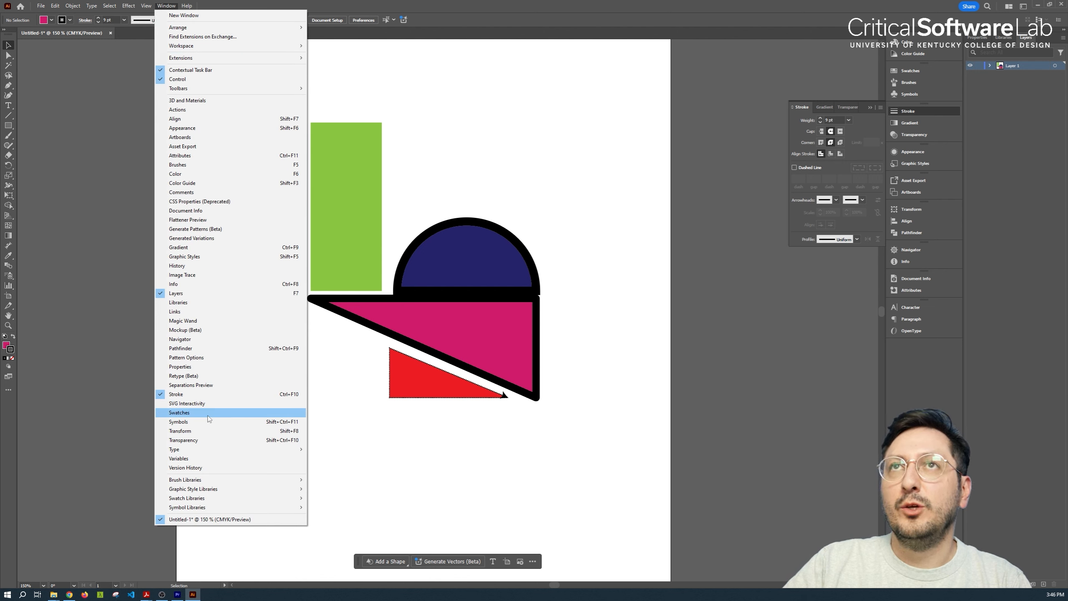
mouse_move(247, 499)
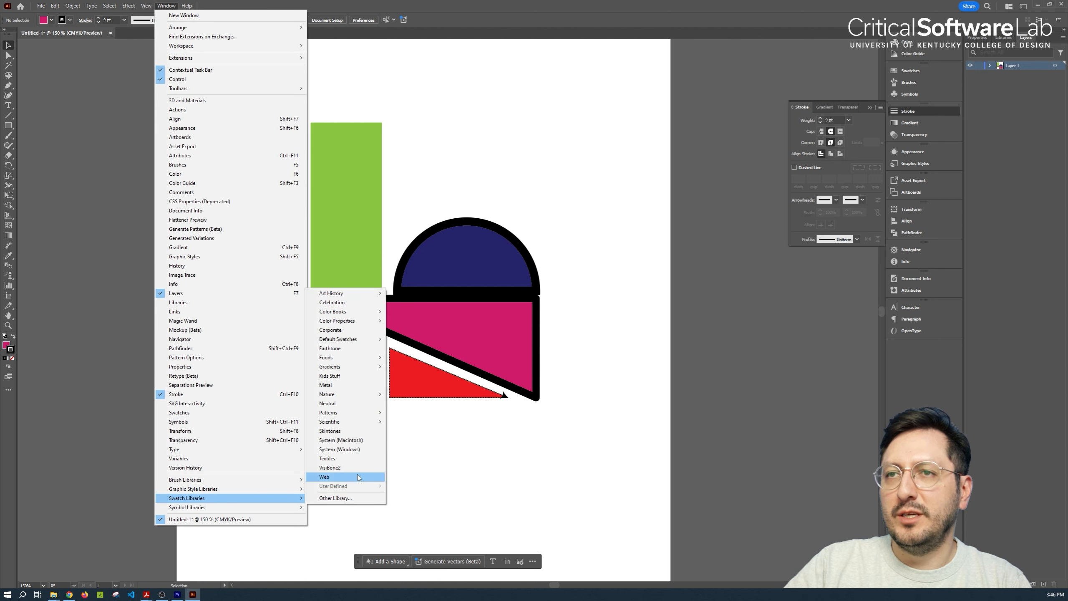
mouse_move(367, 416)
mouse_move(419, 414)
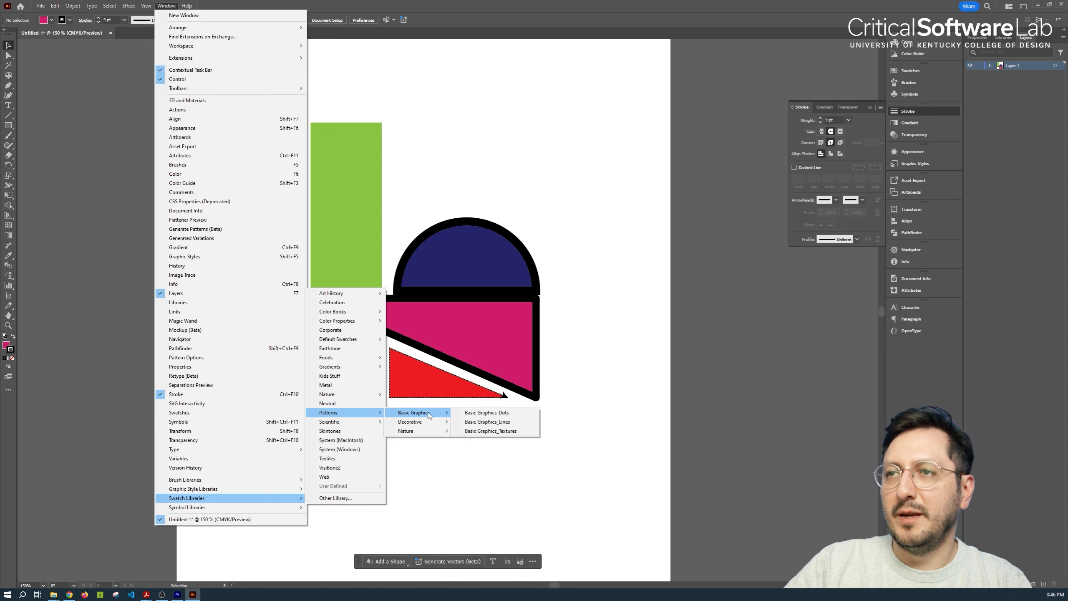
click(484, 413)
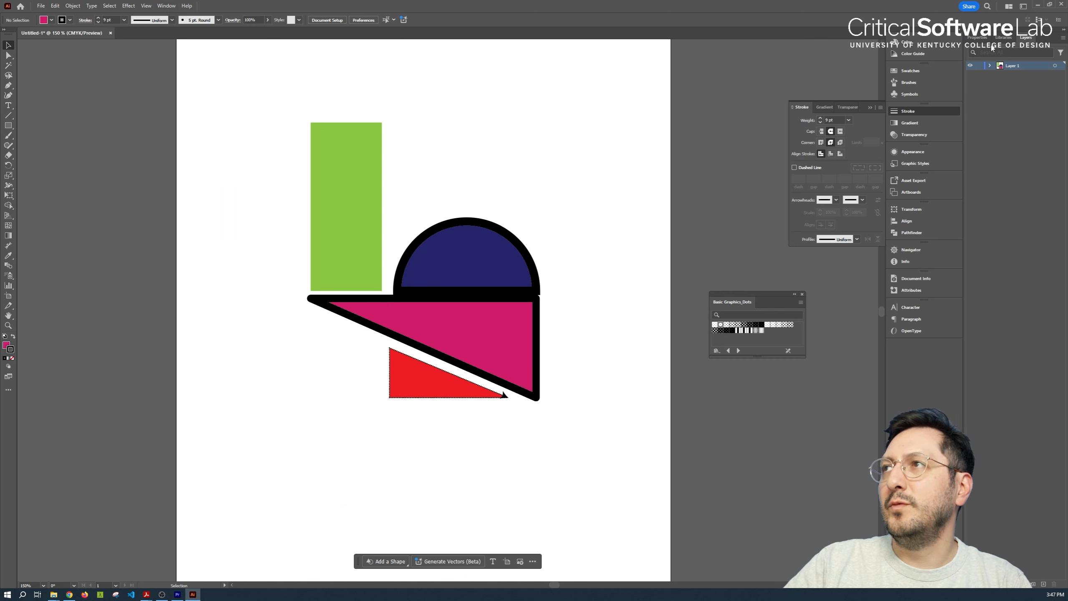
Show the color settings, fill the green rectangle with a small black dot pattern from the dots library, and deselect it
click(924, 44)
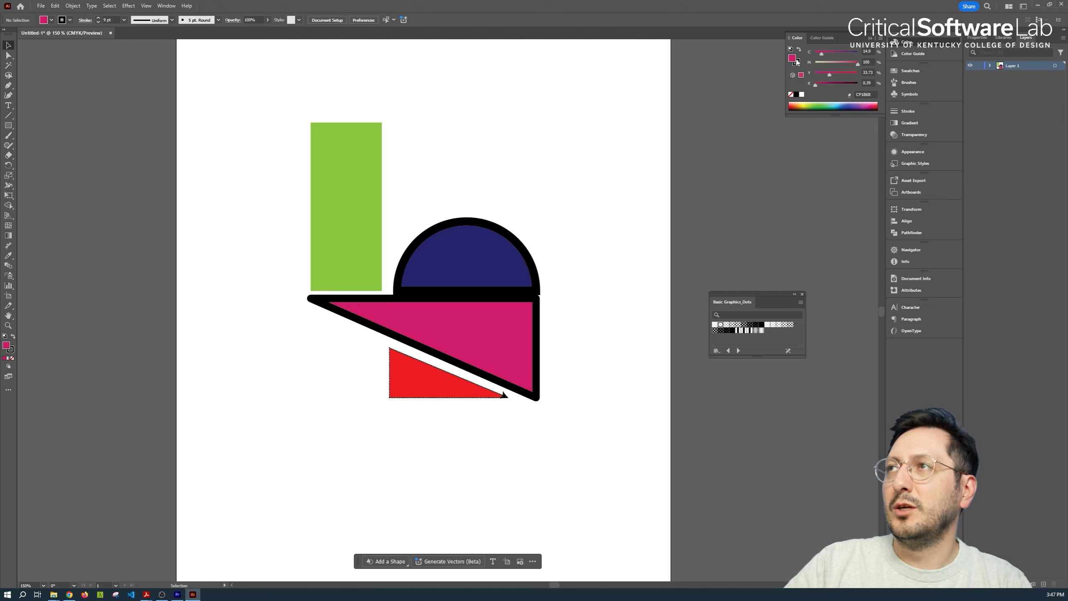
click(351, 158)
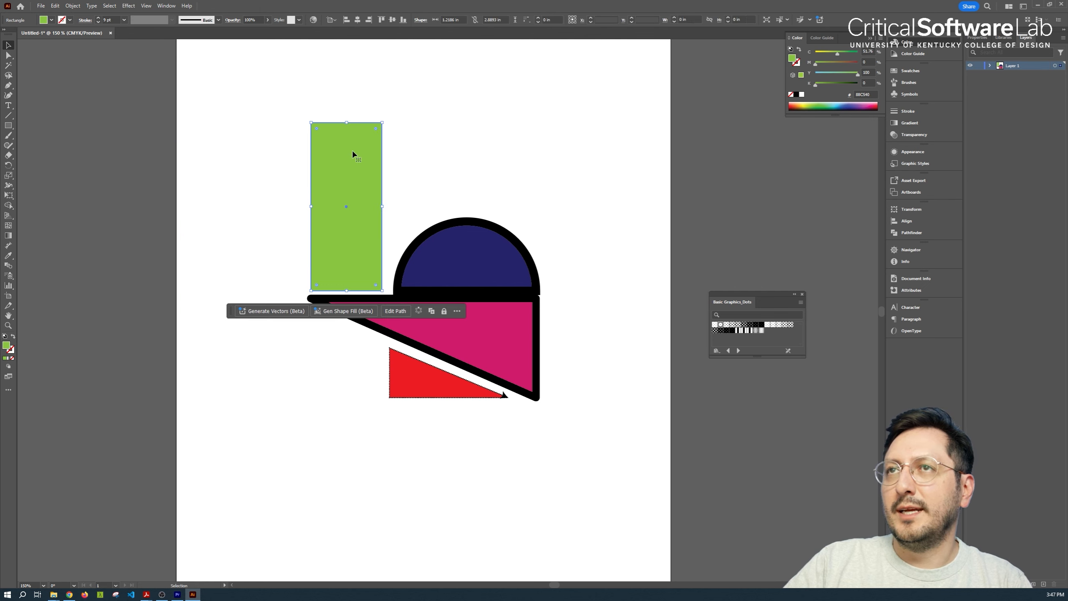
click(738, 328)
click(581, 223)
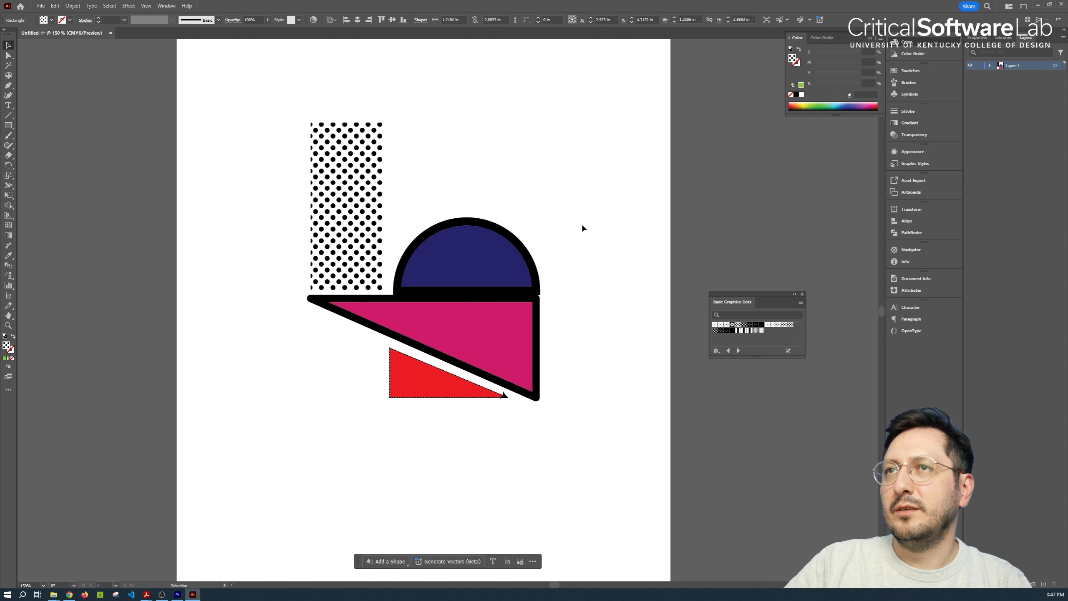
Fill the large magenta triangle with a large black dot pattern from the dots library and deselect it
click(461, 336)
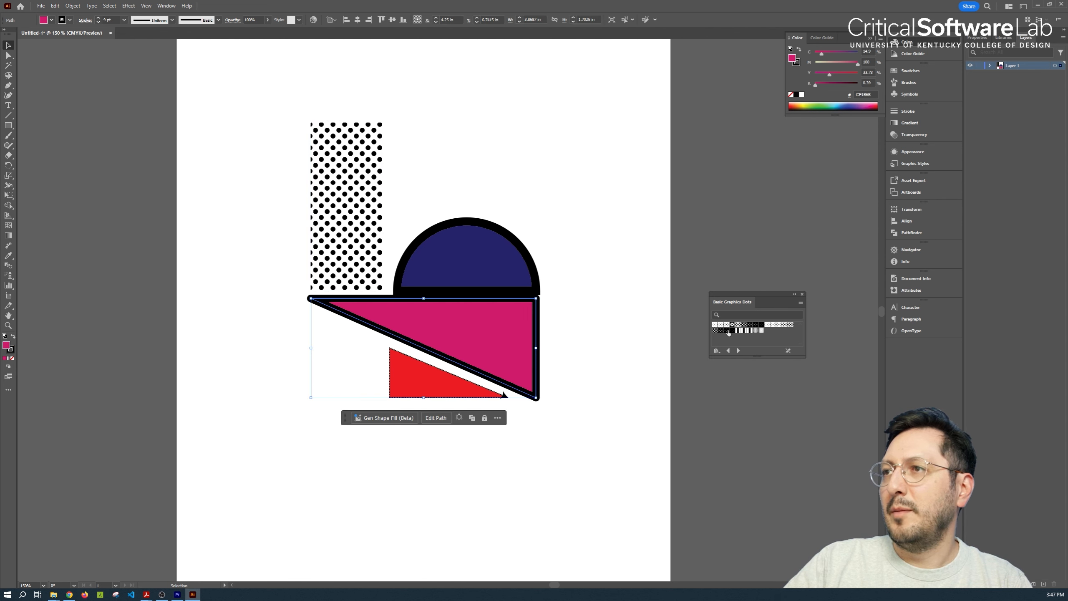
click(715, 332)
click(653, 244)
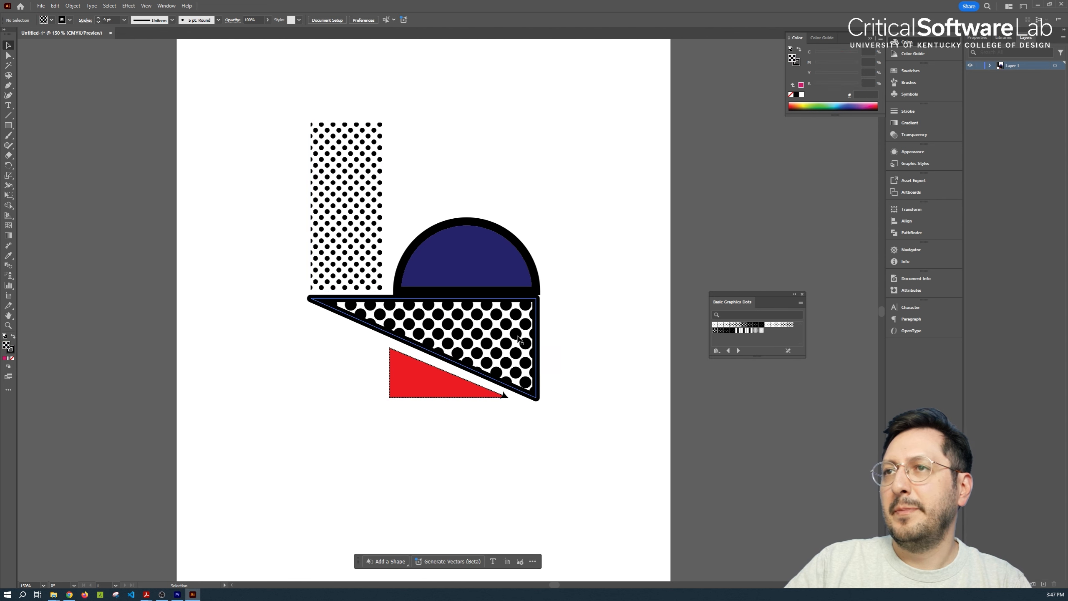